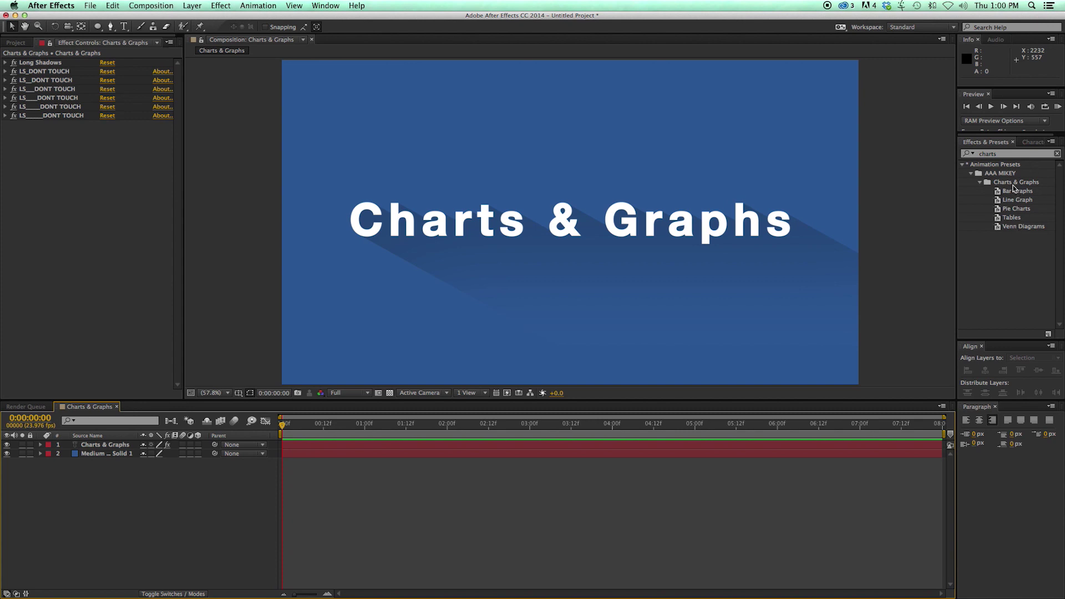
left_click(1051, 142)
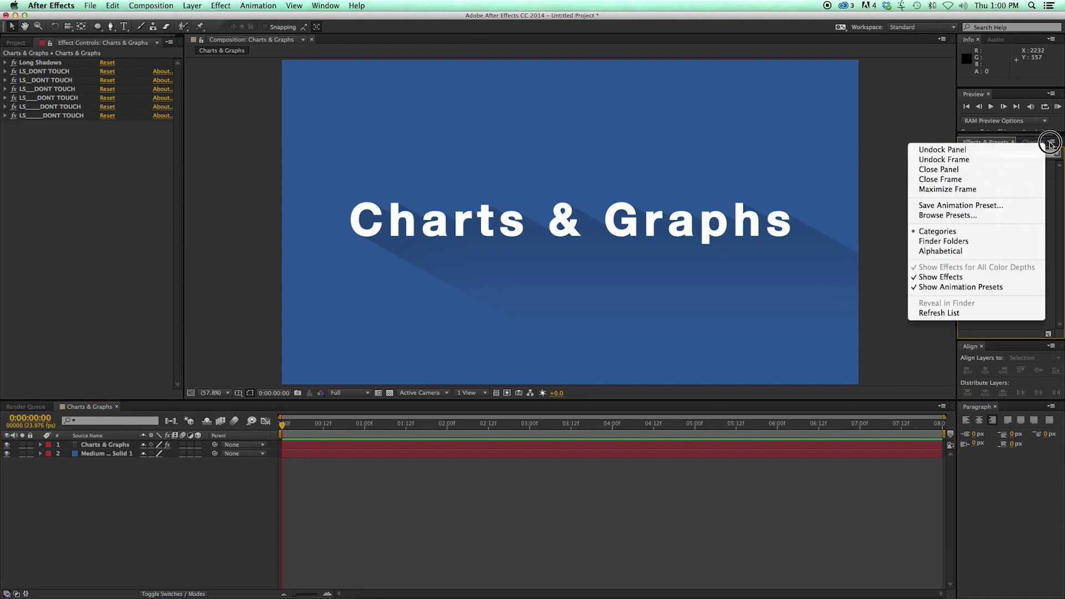
left_click(886, 257)
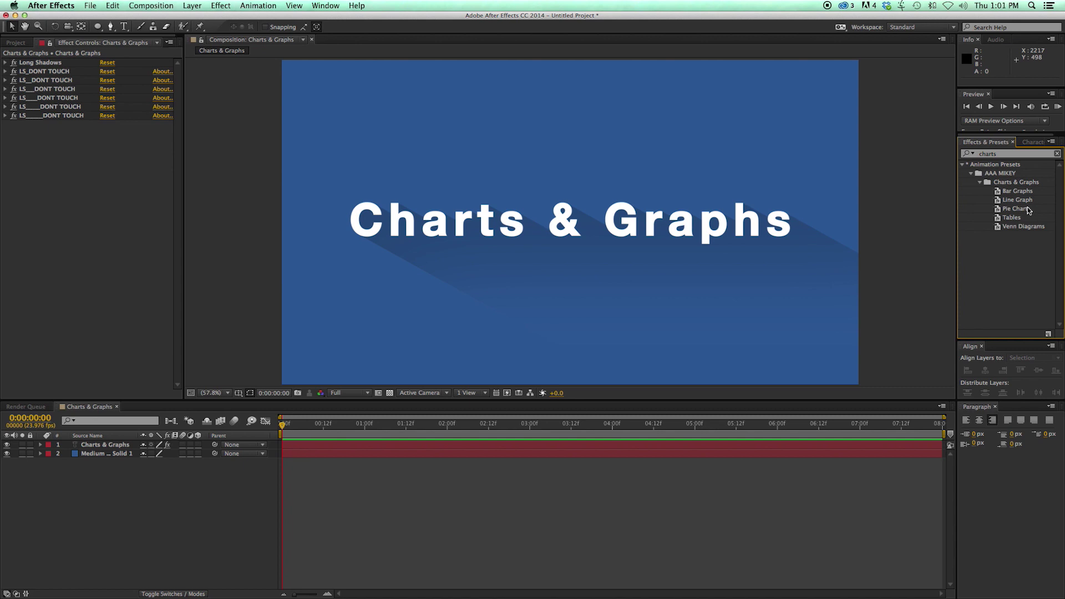
left_click_drag(1028, 209, 249, 124)
left_click_drag(37, 73, 39, 71)
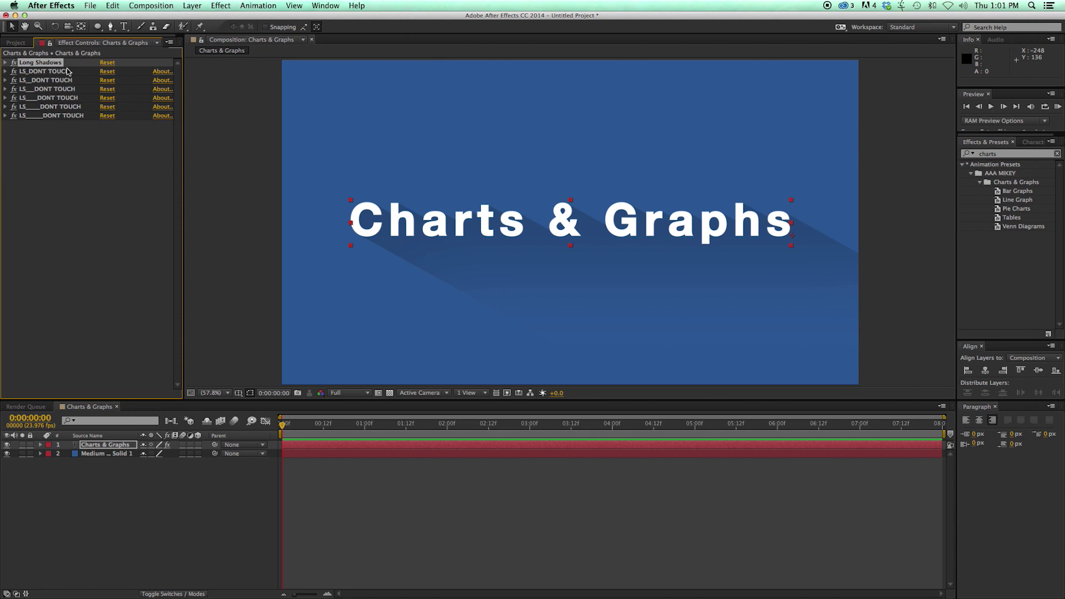
left_click(108, 169)
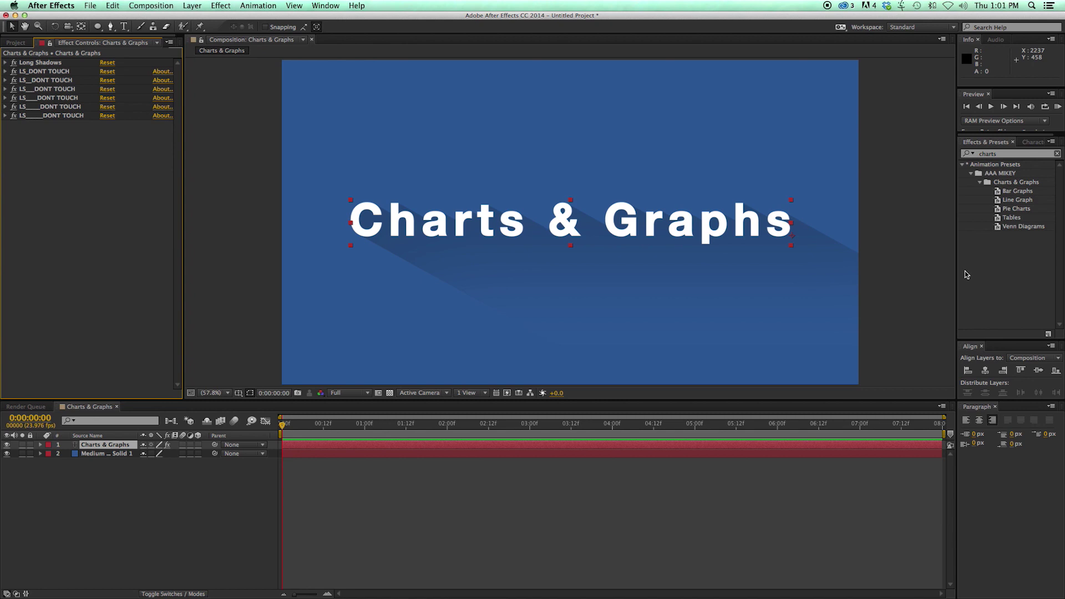
Step: Replace the Charts & Graphs title layer with the Bar Graphs preset
left_click(511, 446)
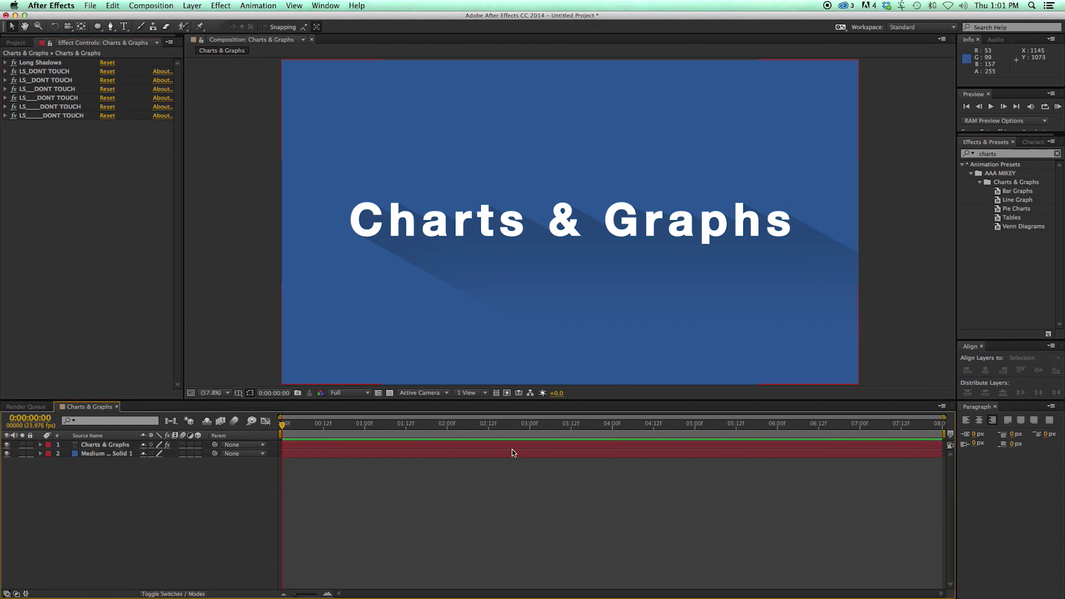
key("Delete")
left_click(1008, 313)
left_click(1013, 191)
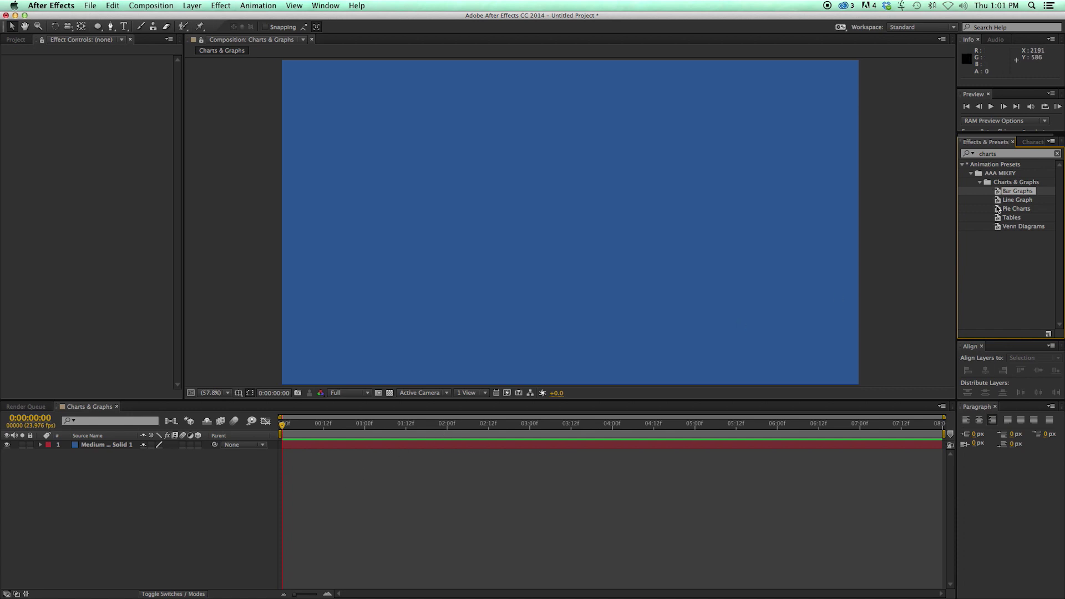
double_click(998, 193)
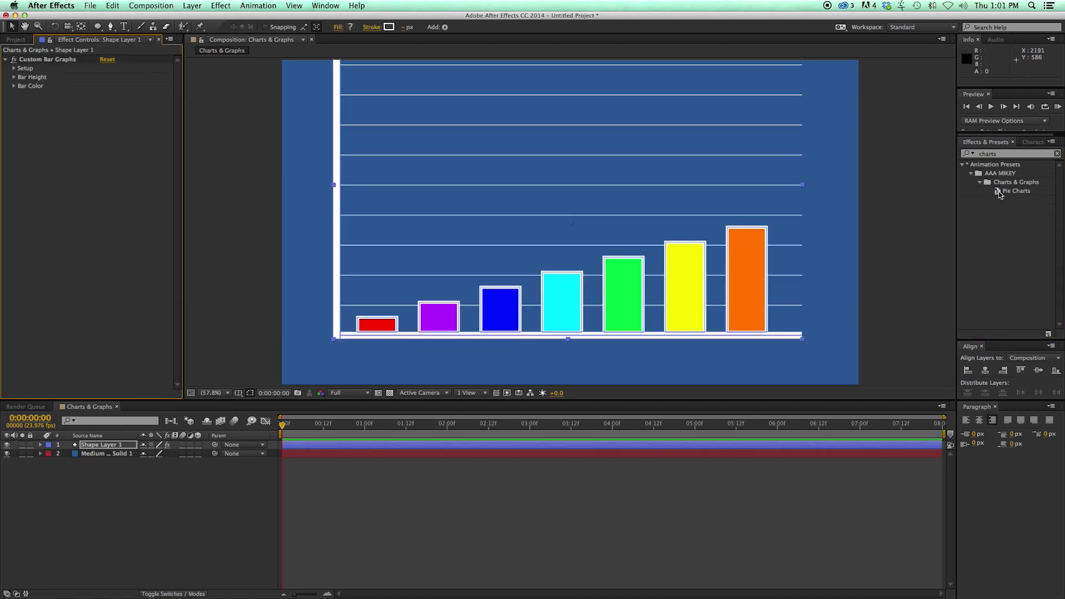
Step: Expand the bar graph's Setup, Bar Height (Bar 1–7) and Bar Color (Color 1–7) settings
left_click(596, 198)
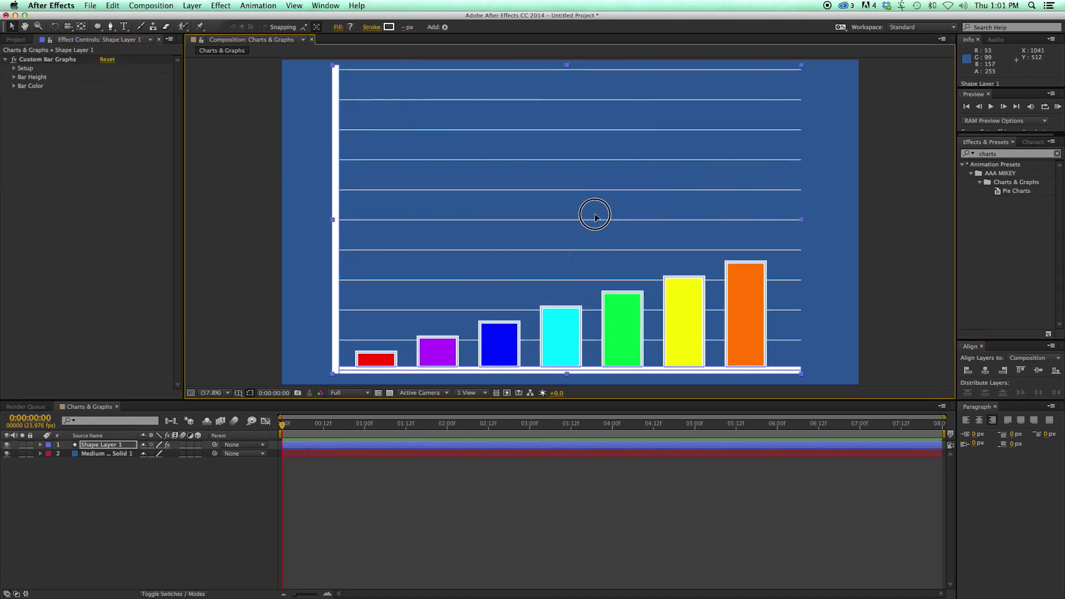
left_click(506, 491)
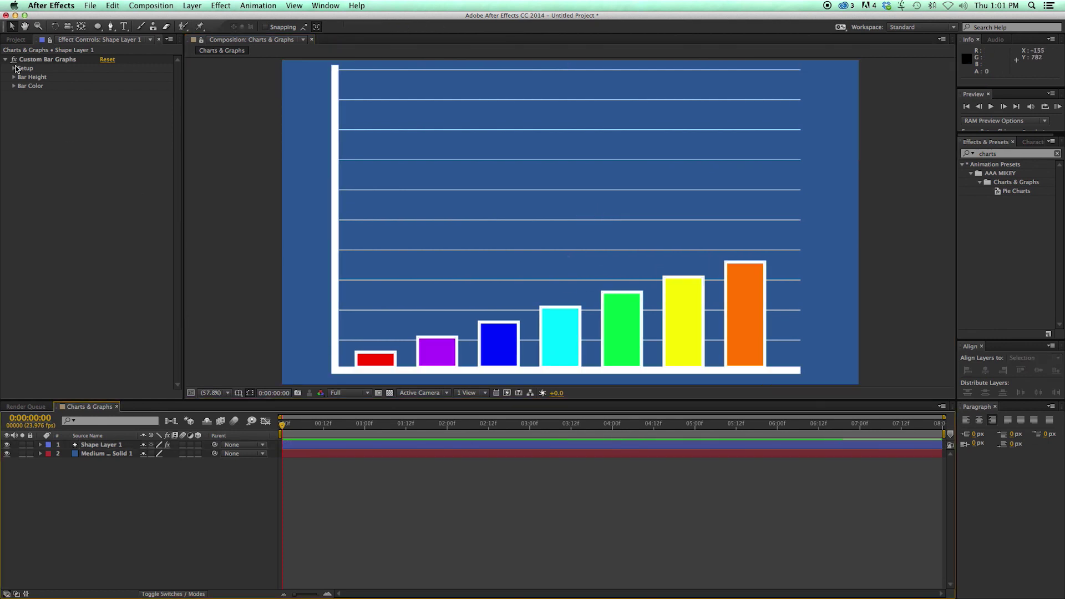
left_click(15, 68)
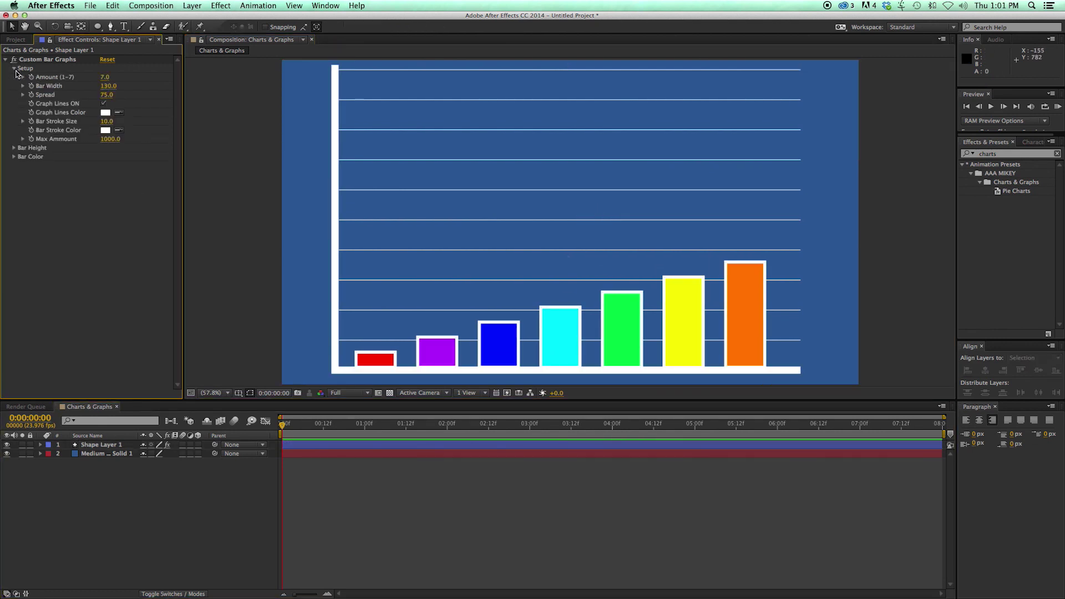
left_click(13, 148)
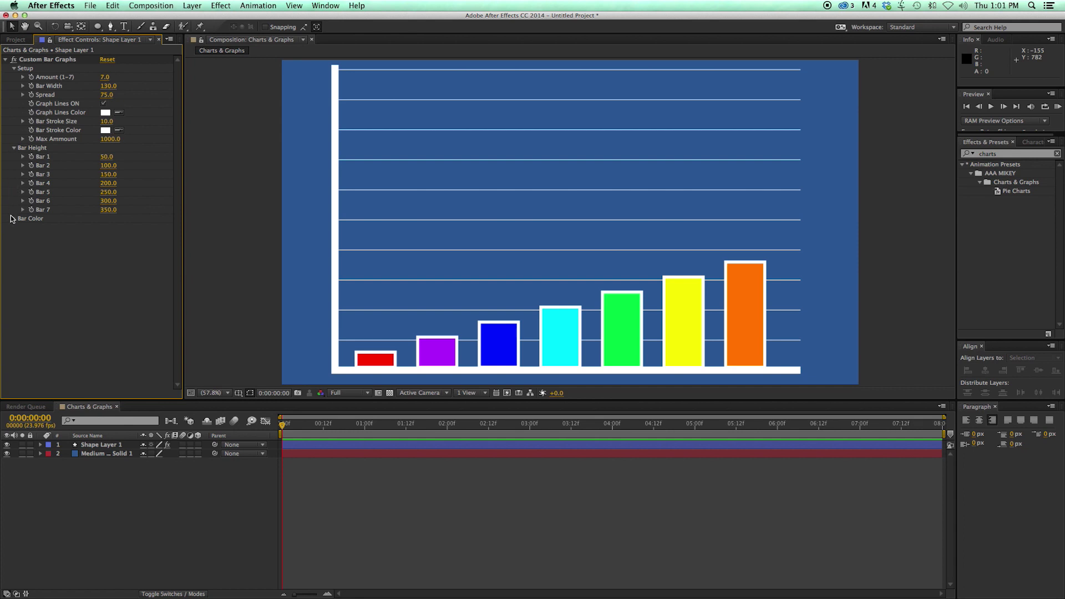
left_click(13, 218)
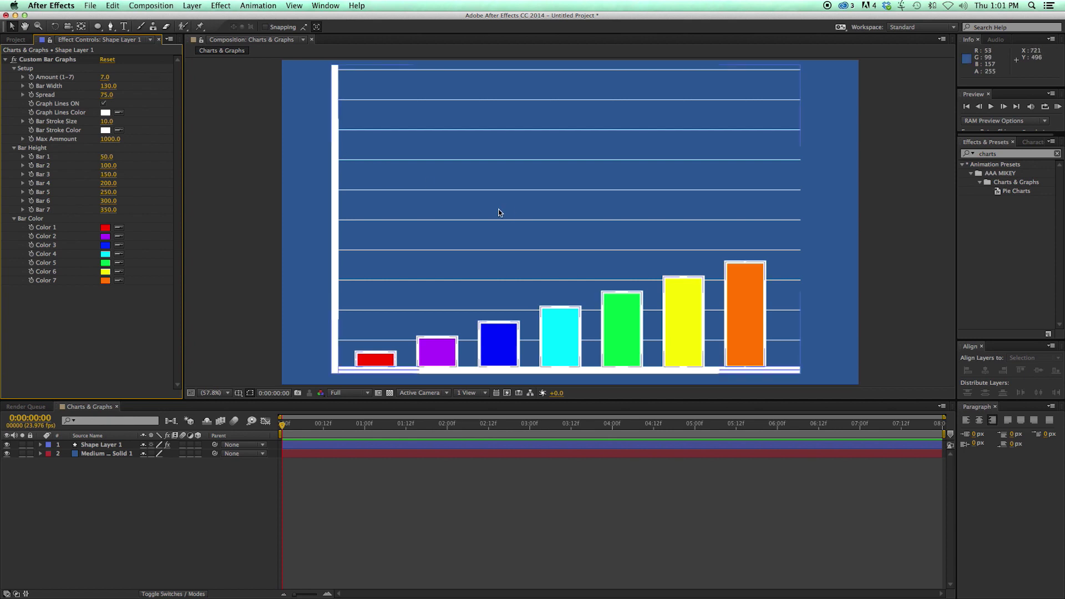
left_click(105, 77)
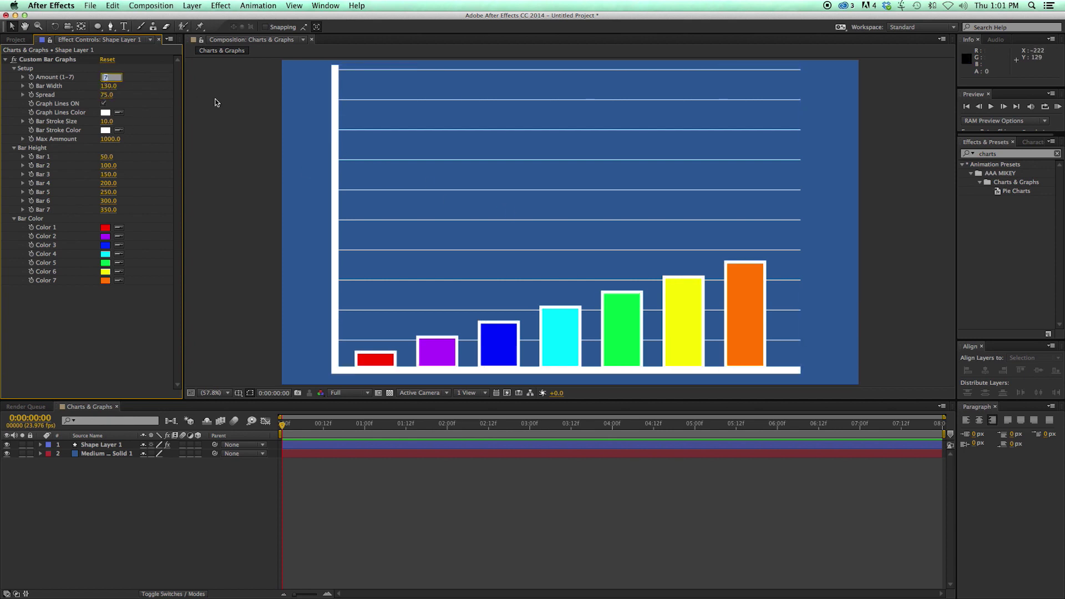
Step: Set the bar Amount to 5 and try out different bar widths
type("5")
key("Return")
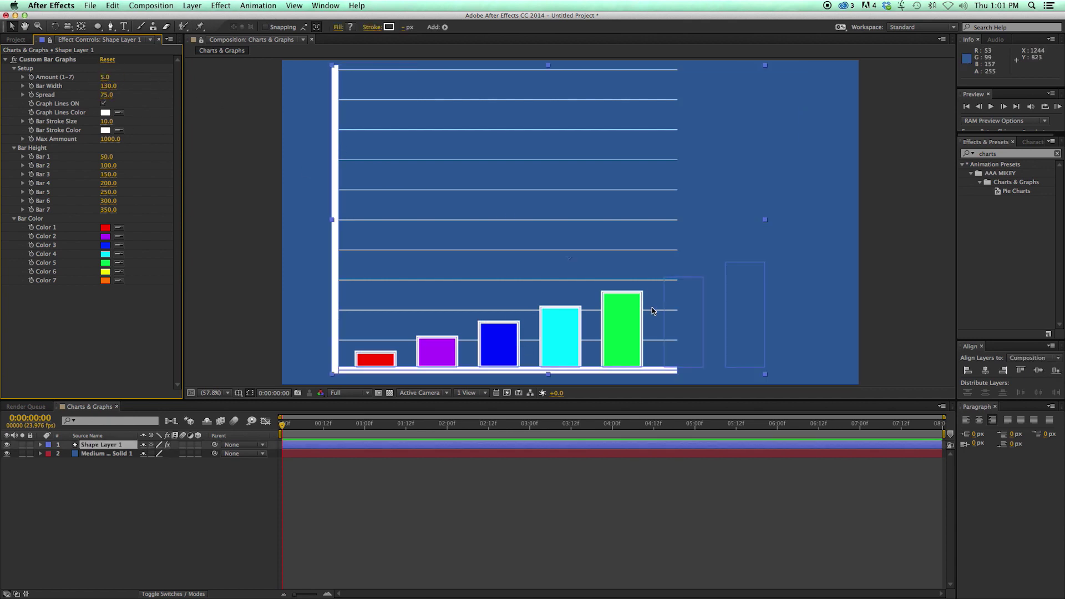
left_click(338, 231)
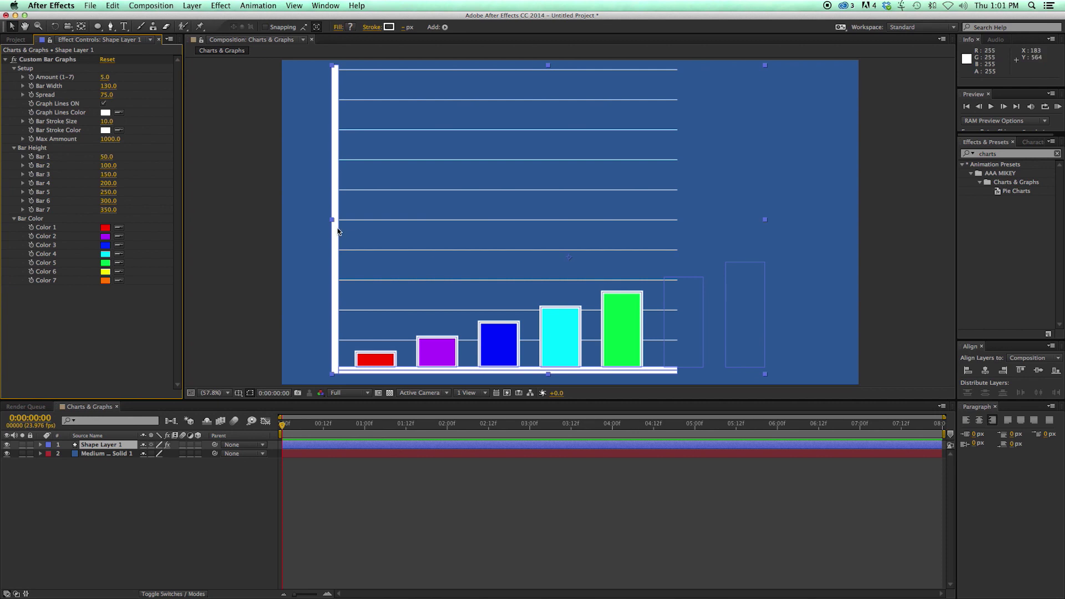
left_click(112, 87)
mouse_move(113, 89)
left_mouse_down()
mouse_move(185, 94)
mouse_move(66, 95)
mouse_move(193, 95)
mouse_move(116, 96)
left_mouse_up()
Step: Toggle the graph lines off and on, and preview graph line colours ending on white
left_click(103, 104)
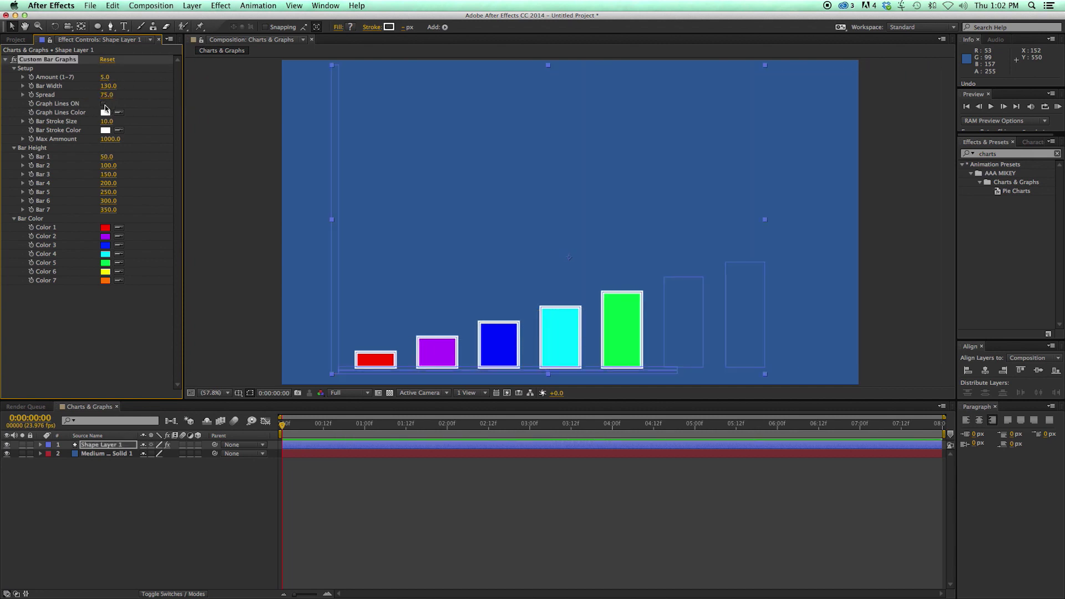
left_click(104, 104)
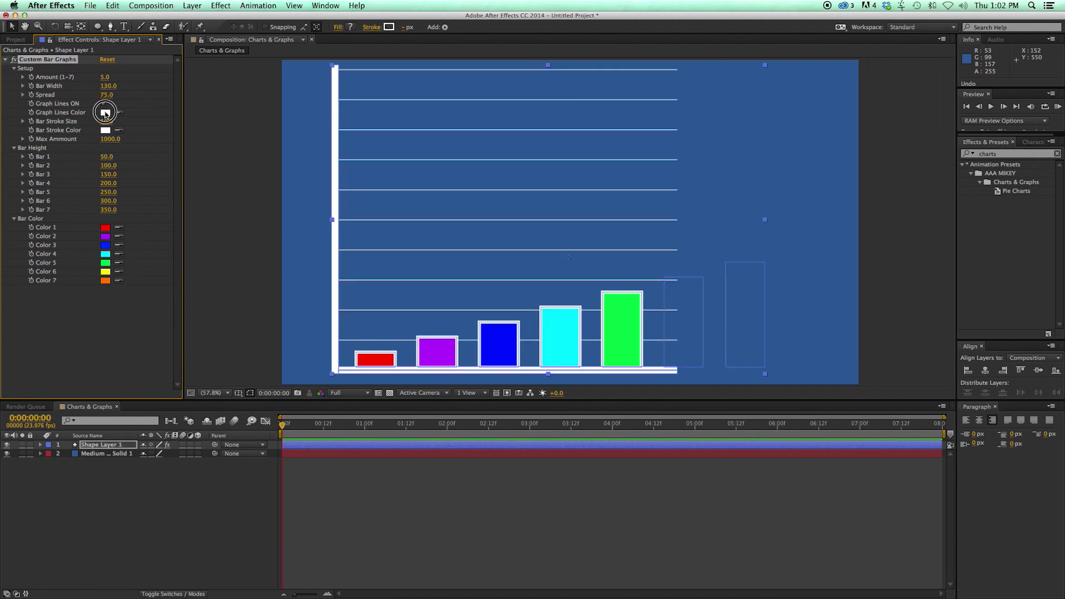
left_click(106, 112)
left_click_drag(497, 184, 332, 160)
left_click(593, 200)
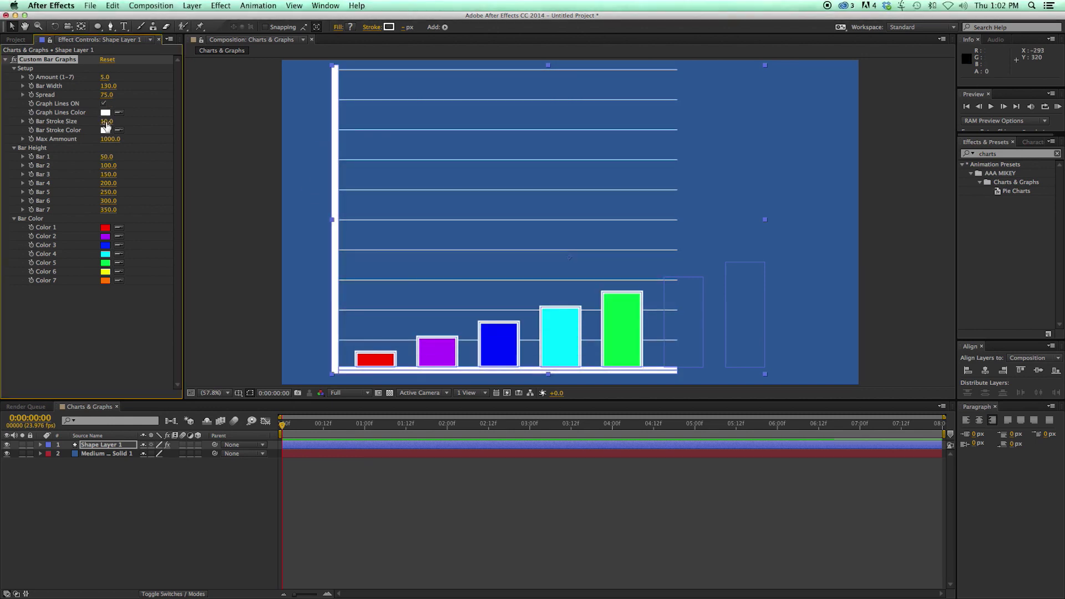
Step: Set Bar Stroke Color to dark red 910202 and Bar Stroke Size to 0
mouse_move(107, 120)
left_mouse_down()
mouse_move(78, 123)
mouse_move(92, 111)
mouse_move(66, 122)
left_mouse_up()
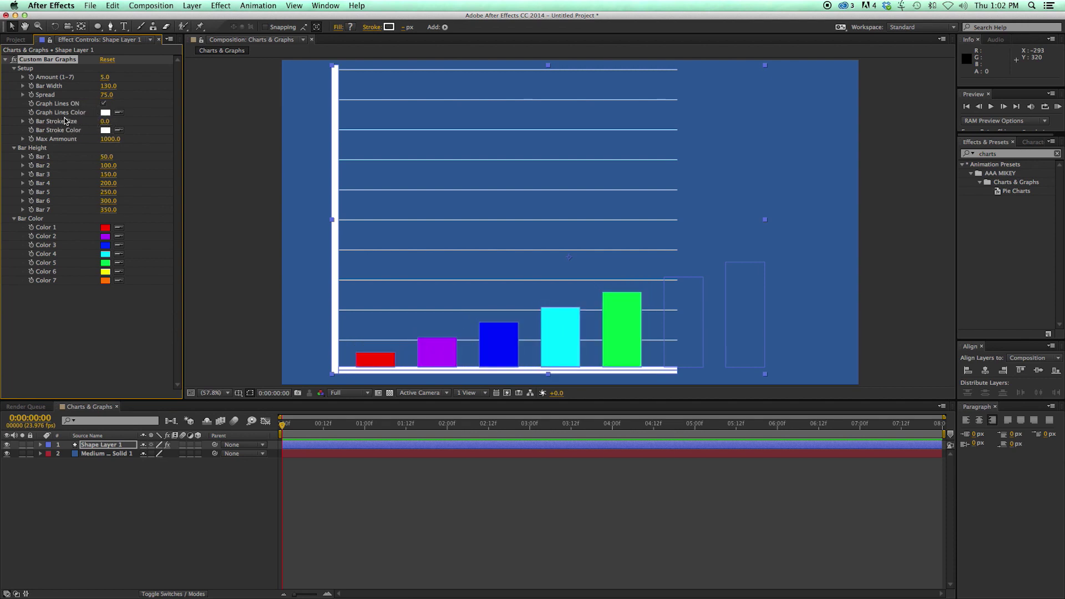
left_click_drag(105, 121, 111, 126)
left_click(105, 130)
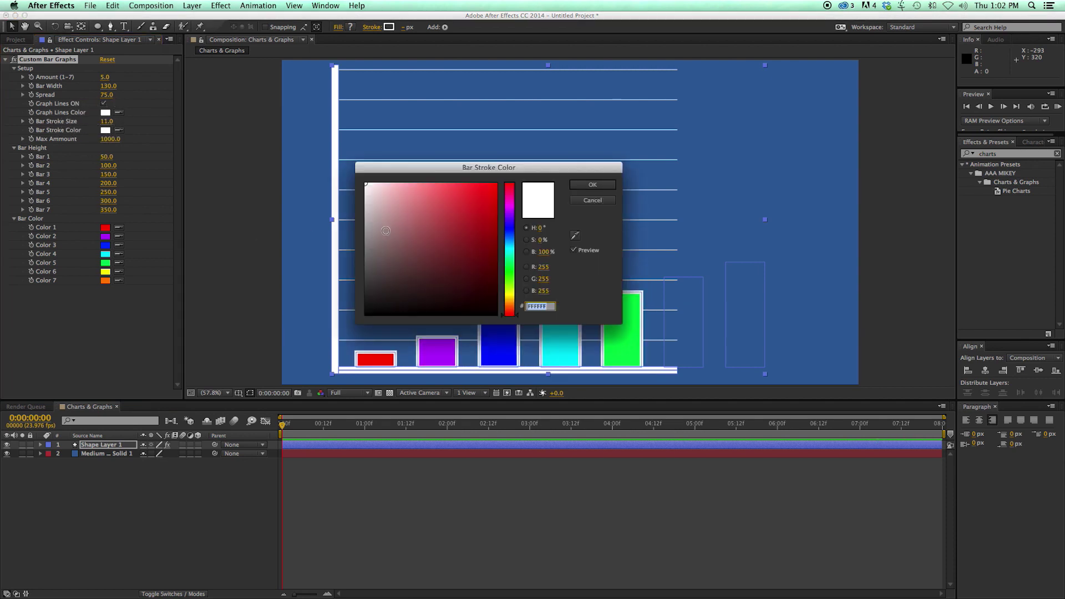
left_click(495, 240)
left_click(593, 187)
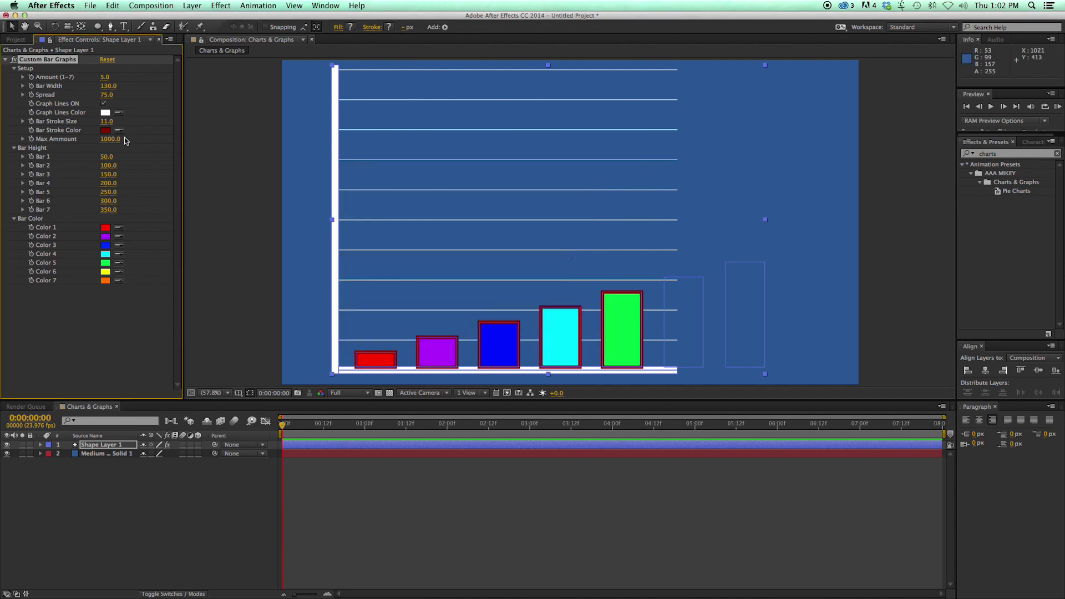
left_click_drag(108, 122, 25, 121)
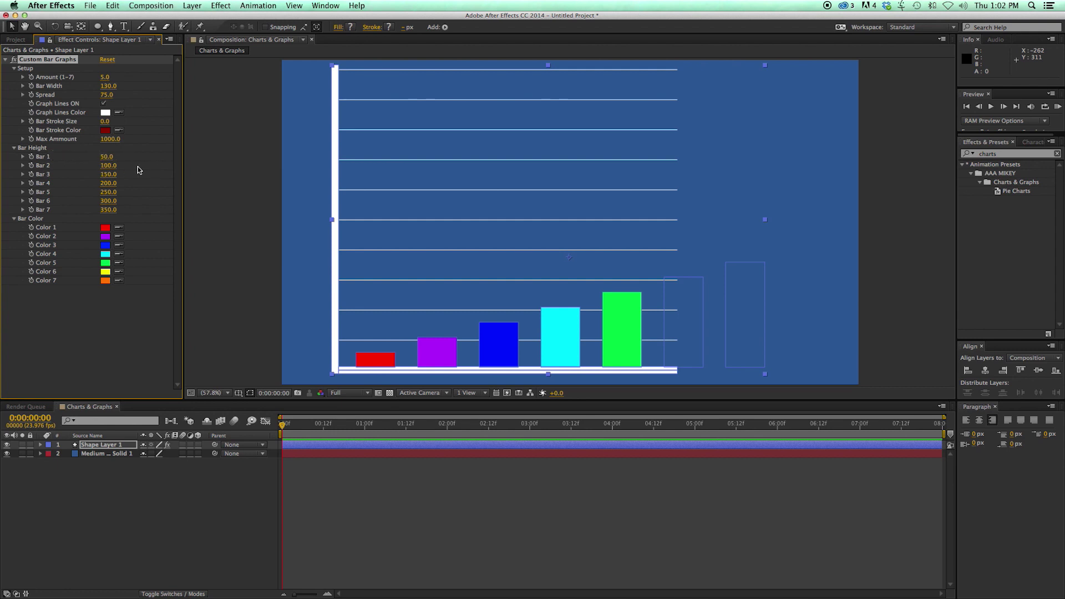
Step: Set the bar Amount back to 7
left_click(107, 78)
type("7")
key("Return")
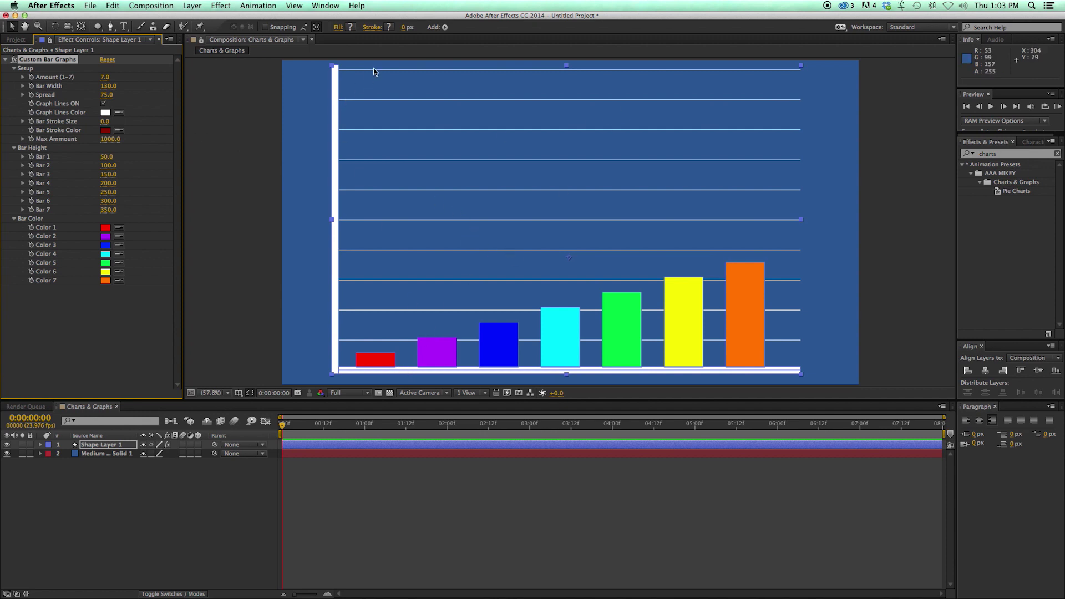
Step: Set Max Ammount to 500 and change the heights of bars 1, 3, 5 and 7
left_click(109, 139)
type("500")
key("Return")
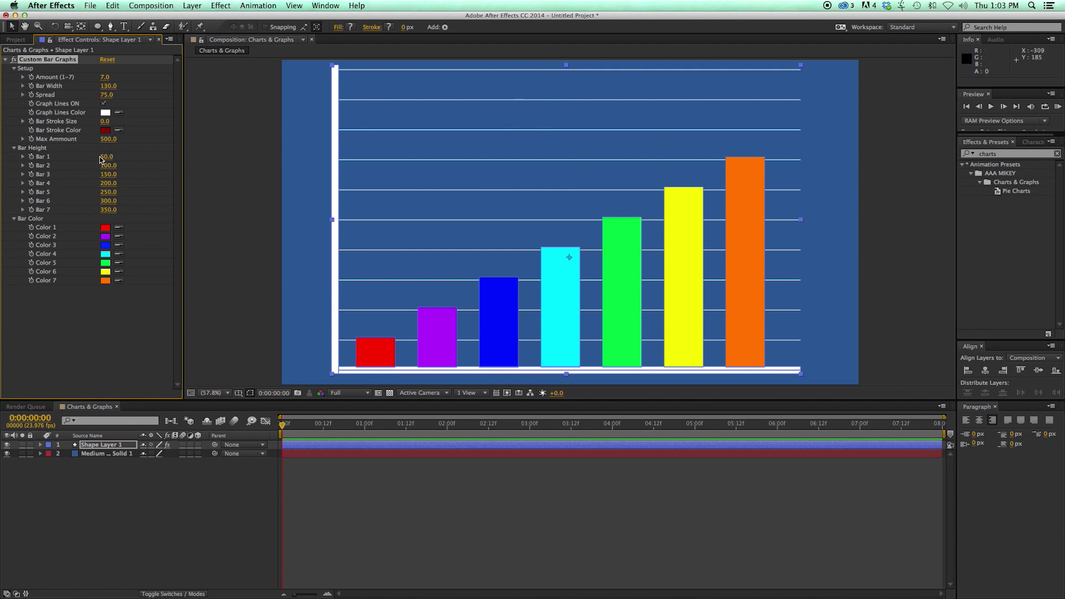
left_click_drag(102, 159, 120, 176)
left_click_drag(107, 191, 83, 211)
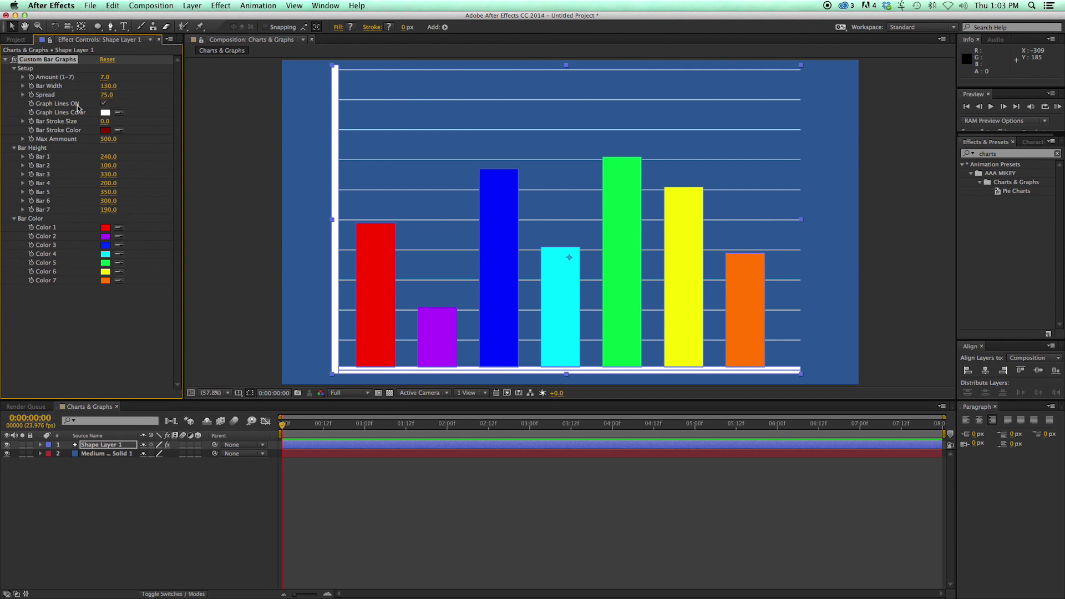
Step: Hide the graph lines and narrow the bars to Bar Width 115 with Spread 18
left_click(104, 103)
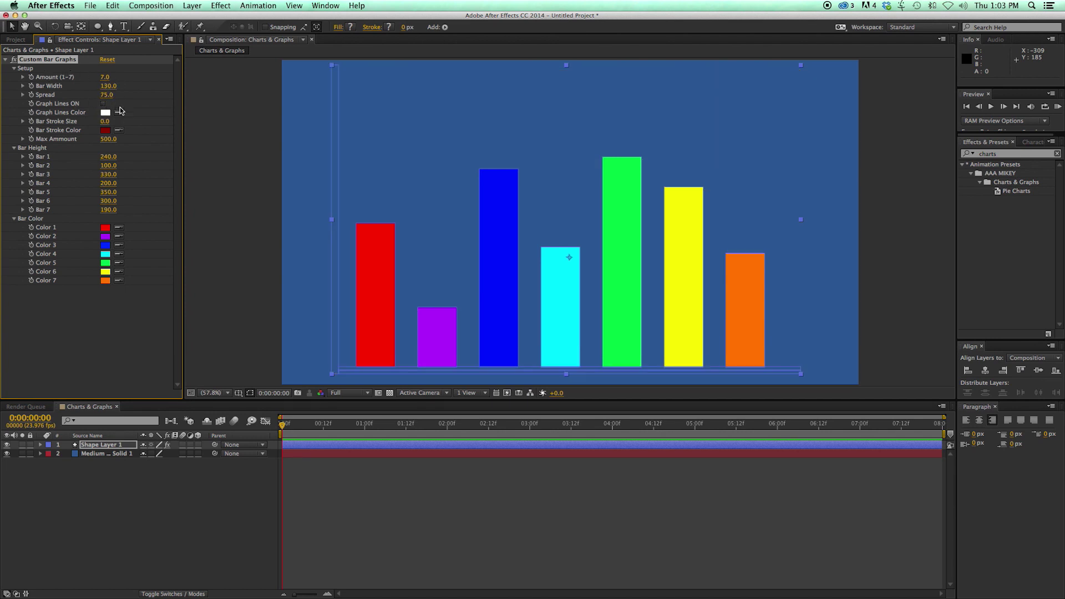
left_click_drag(108, 86, 76, 97)
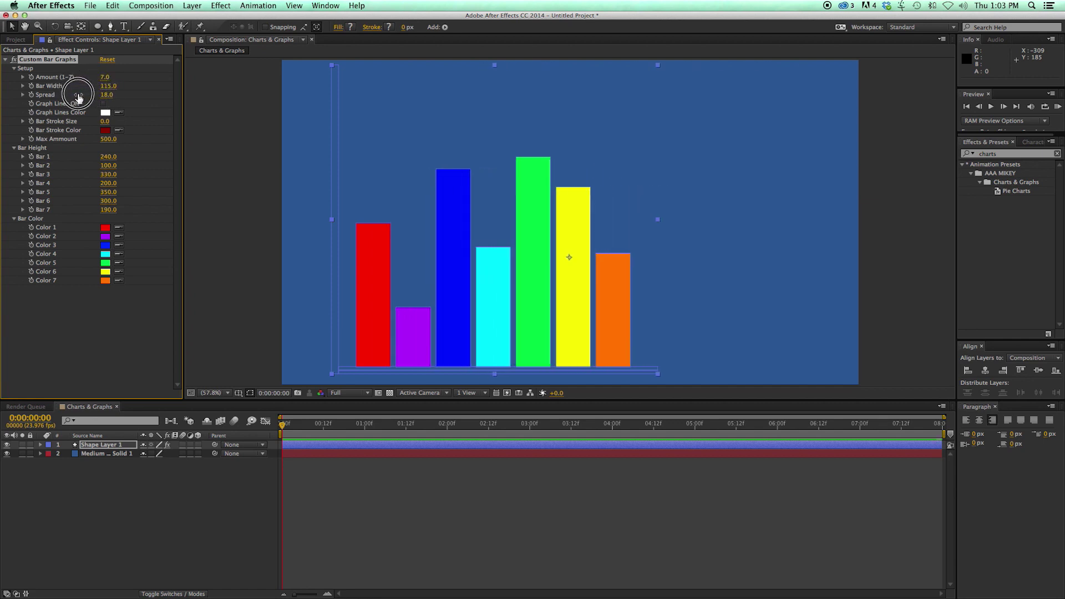
left_click(396, 475)
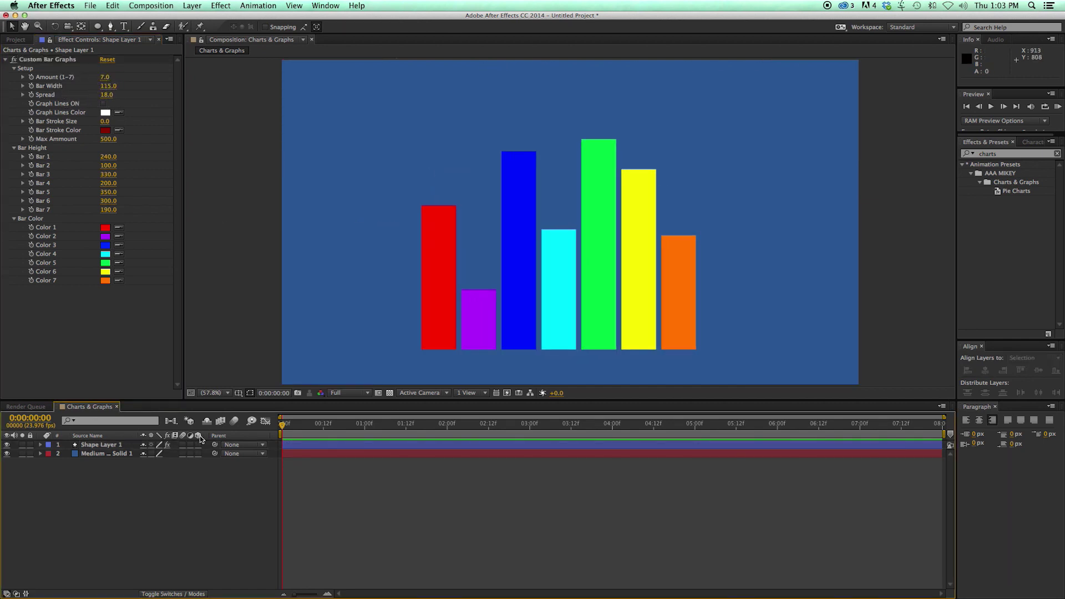
Step: Set the composition's renderer to Ray-traced 3D in Composition Settings
right_click(226, 272)
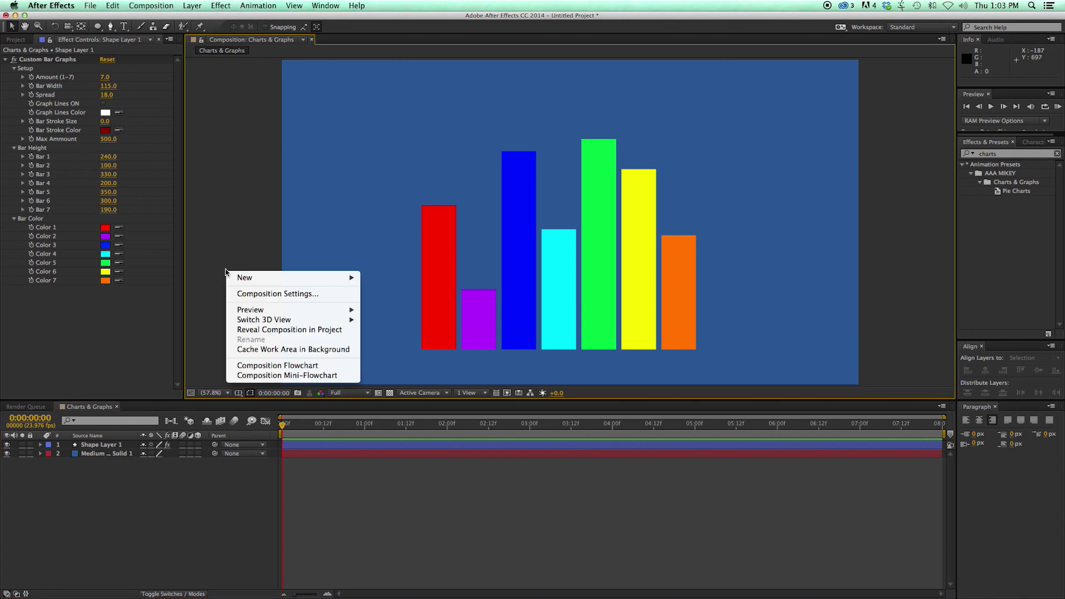
left_click(252, 293)
left_click(332, 160)
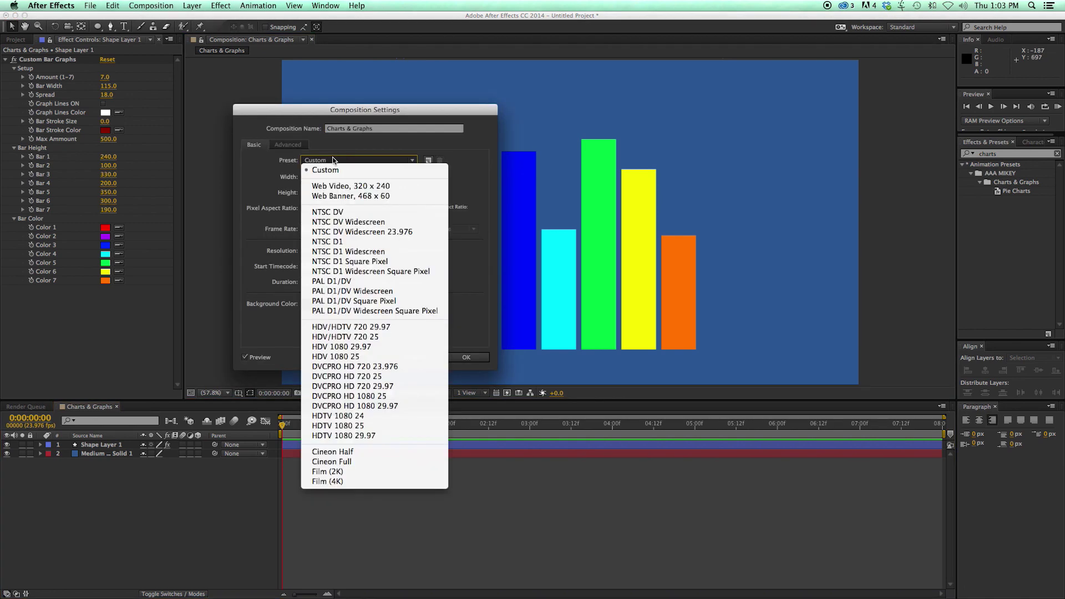
left_click(325, 149)
left_click(288, 144)
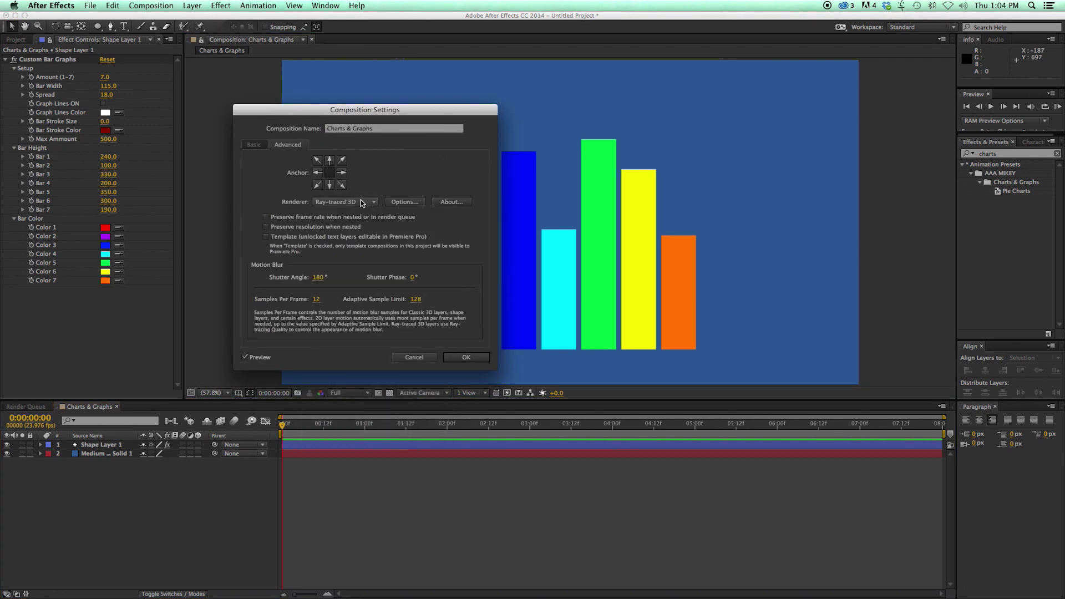
left_click(464, 356)
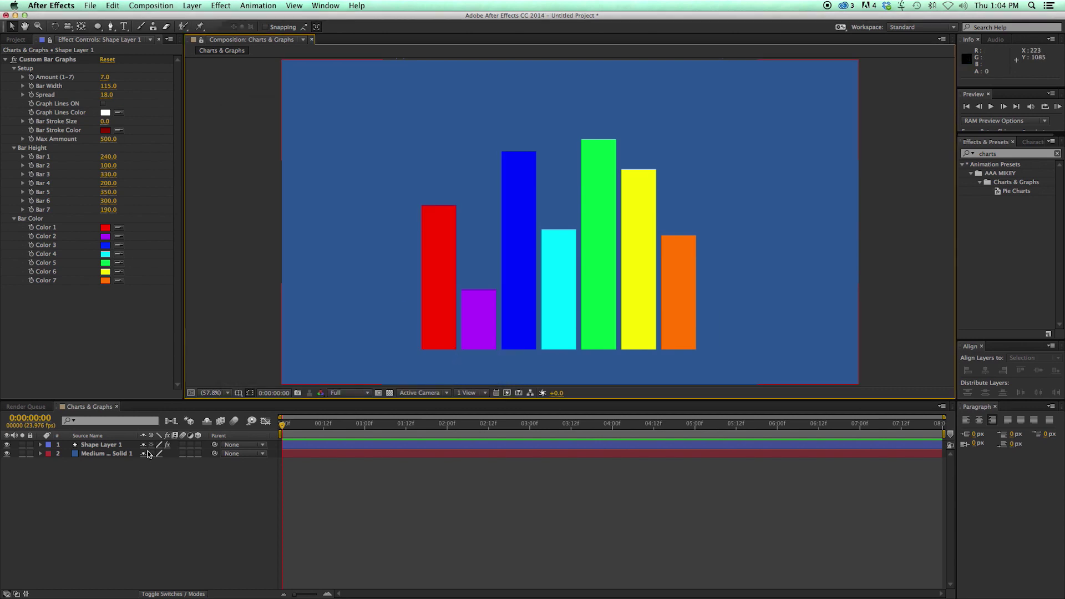
Step: Make Shape Layer 1 a 3D layer and set its Extrusion Depth to 205
left_click(111, 449)
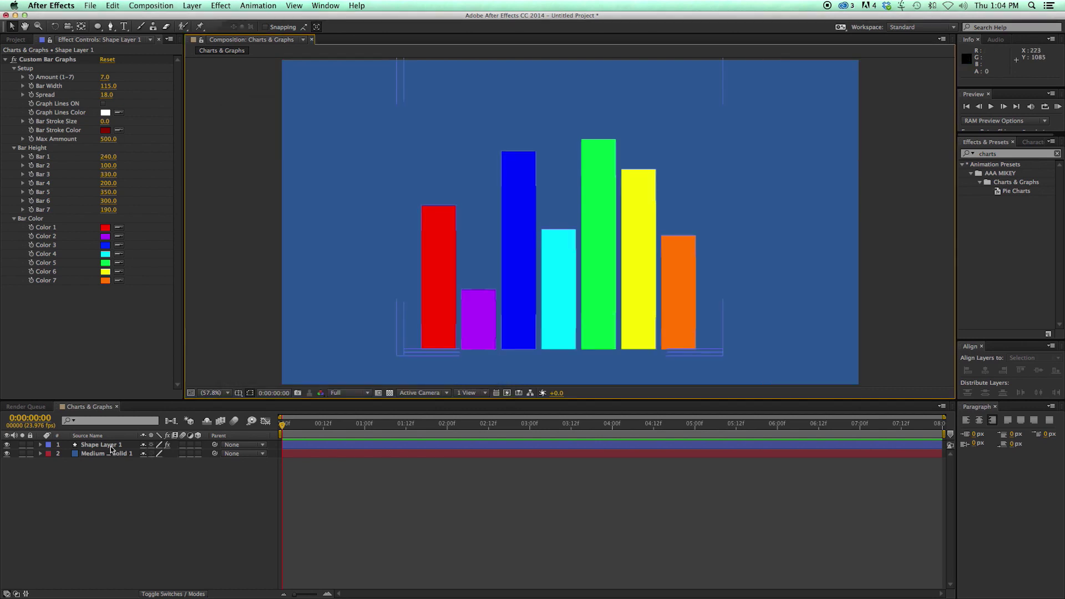
left_click(199, 445)
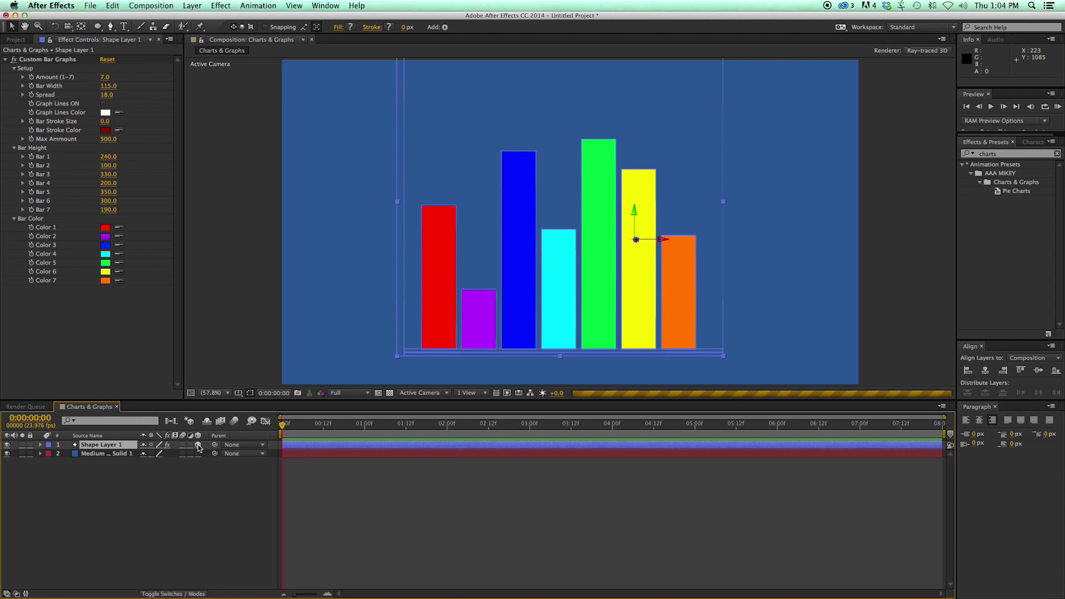
left_click(39, 445)
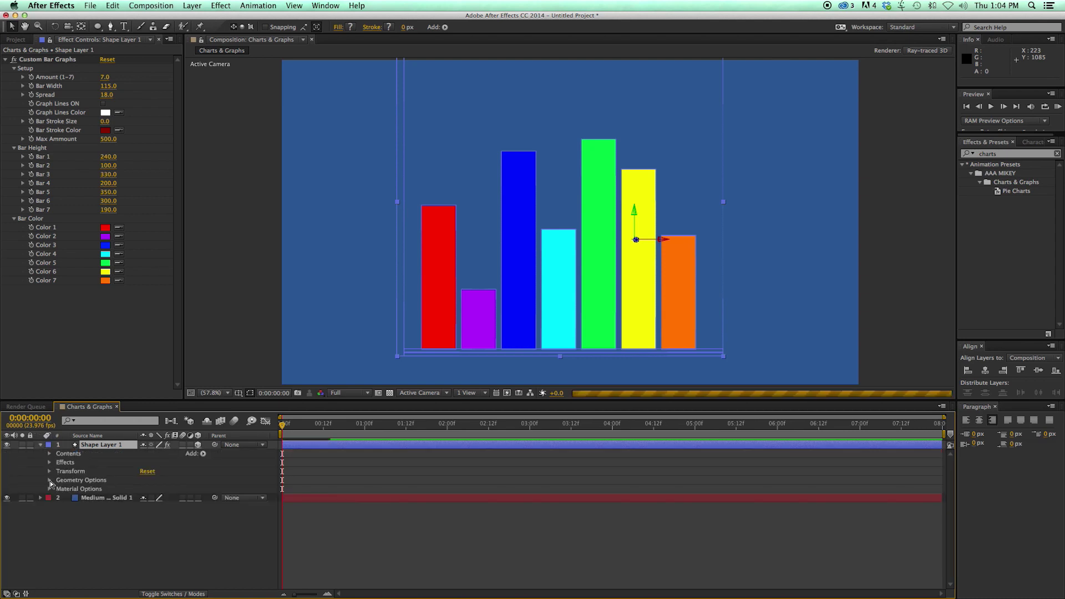
left_click(49, 481)
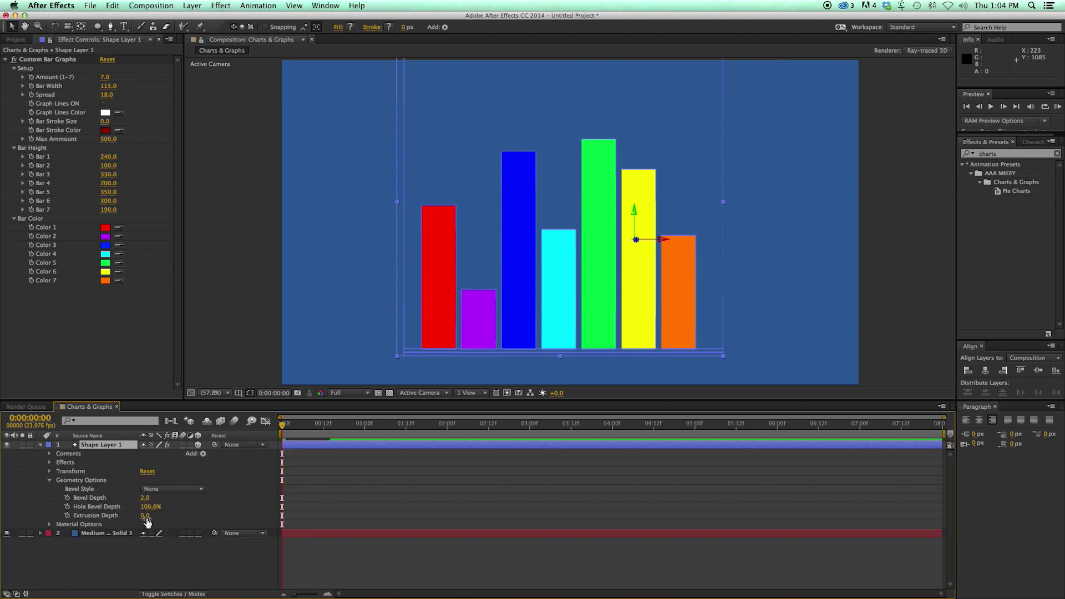
left_click_drag(147, 517, 252, 520)
left_click(431, 581)
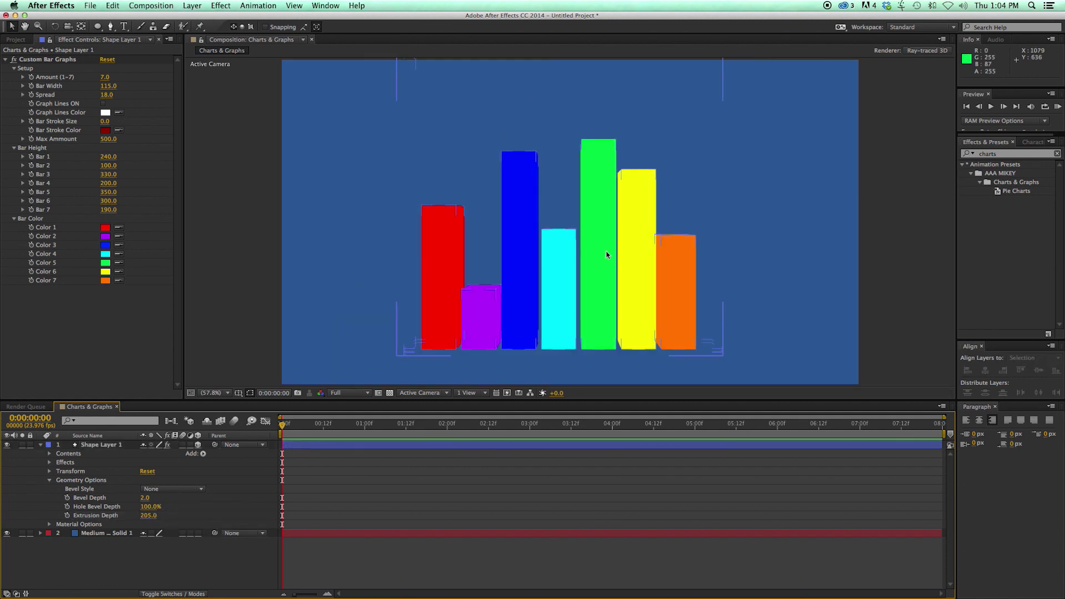
left_click(192, 5)
Step: Add a light and a camera, orbit around the 3D bars, then undo the orbit
mouse_move(205, 25)
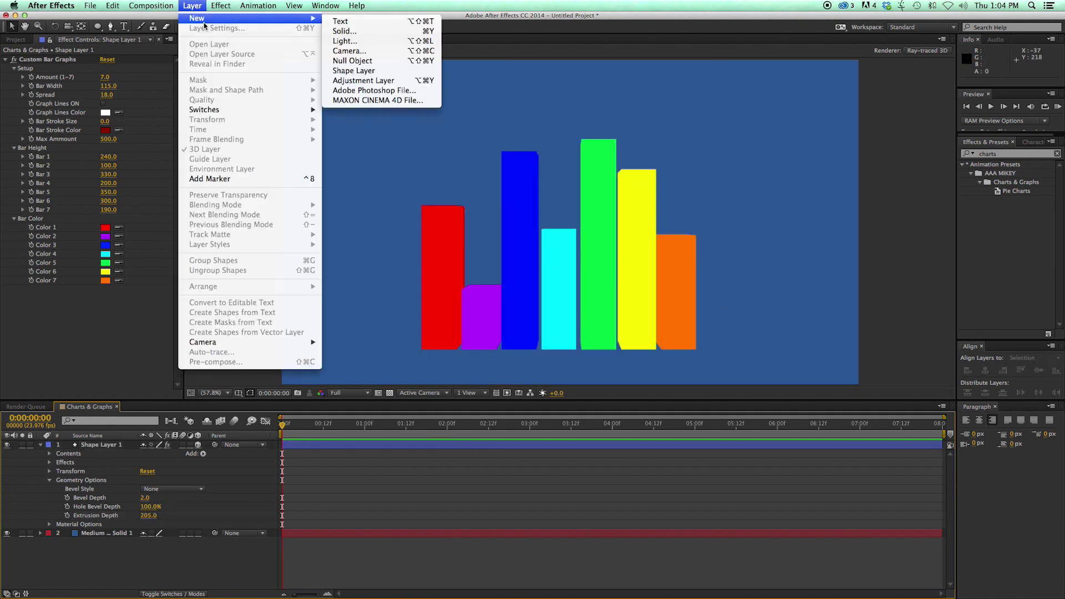
left_click(345, 41)
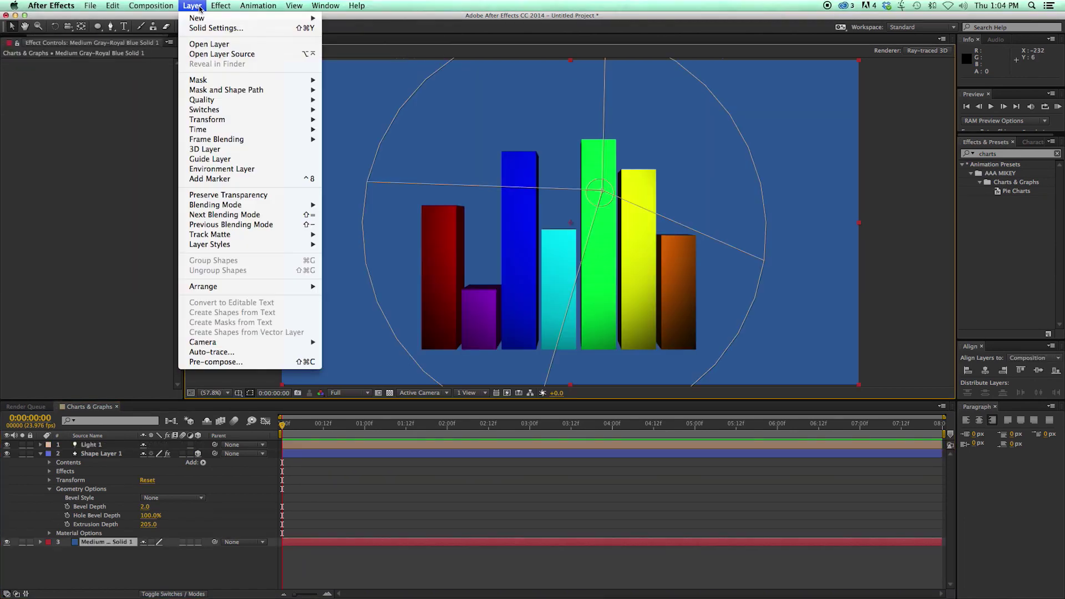
mouse_move(205, 17)
left_click(344, 51)
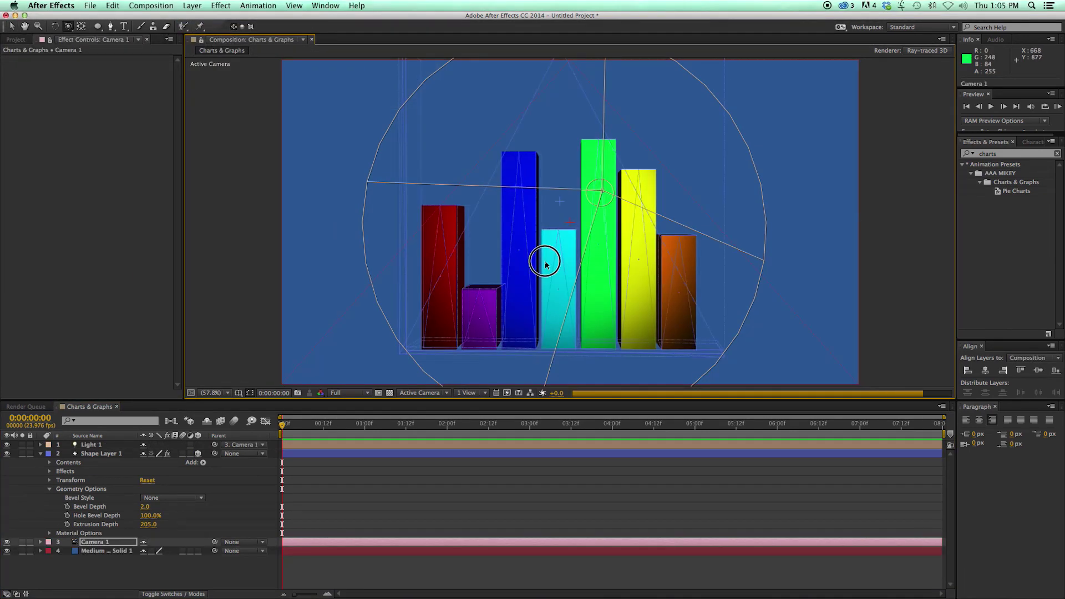
left_click_drag(577, 166, 564, 255)
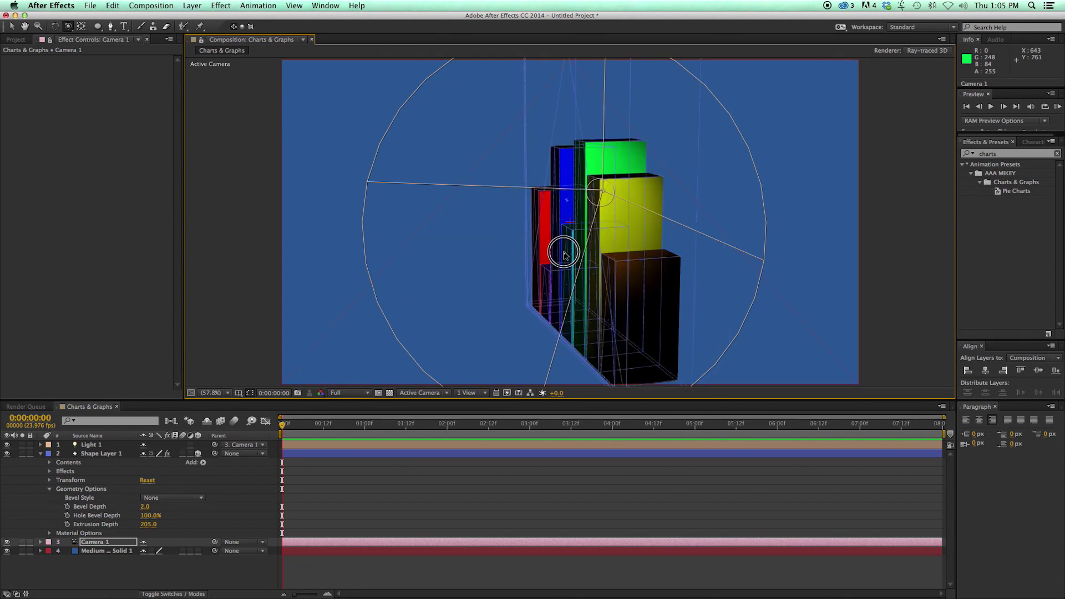
key("super+z")
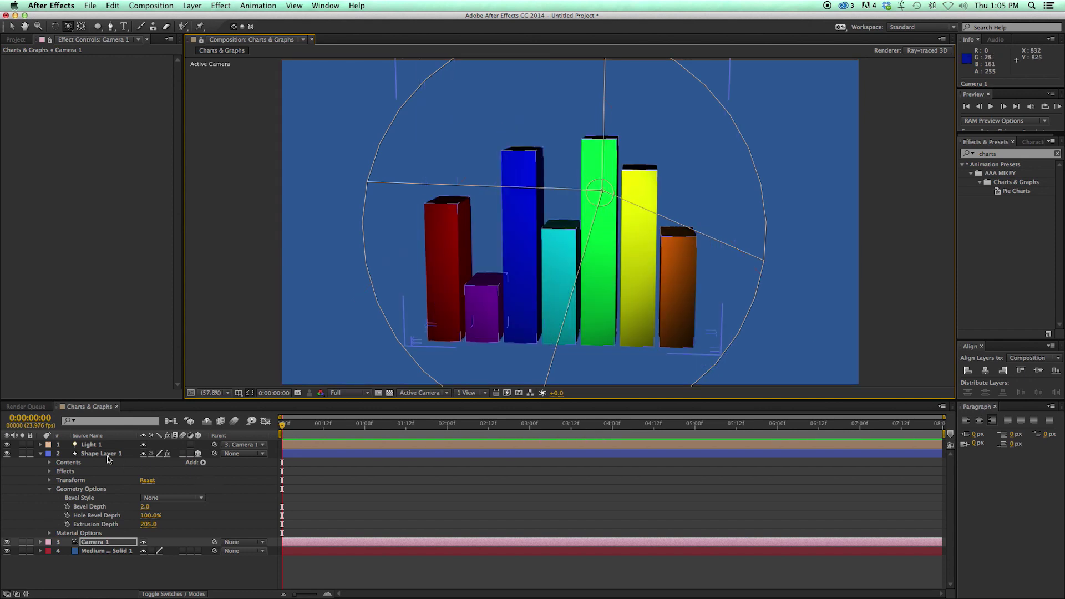
Step: Turn off 3D and delete the light, bar graph and camera layers
left_click(198, 454)
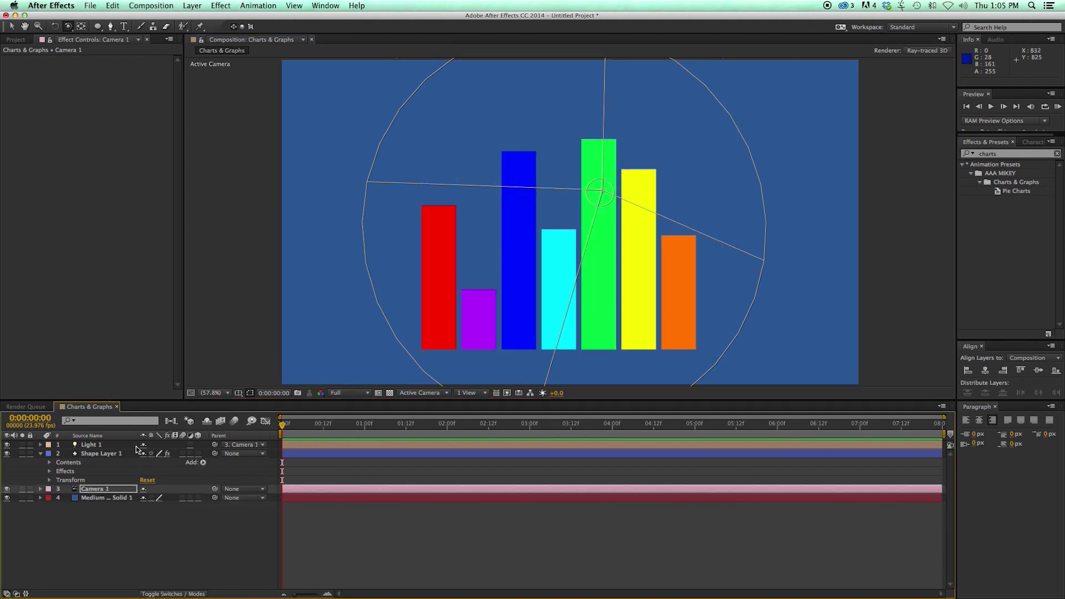
left_click(96, 445)
key("Delete")
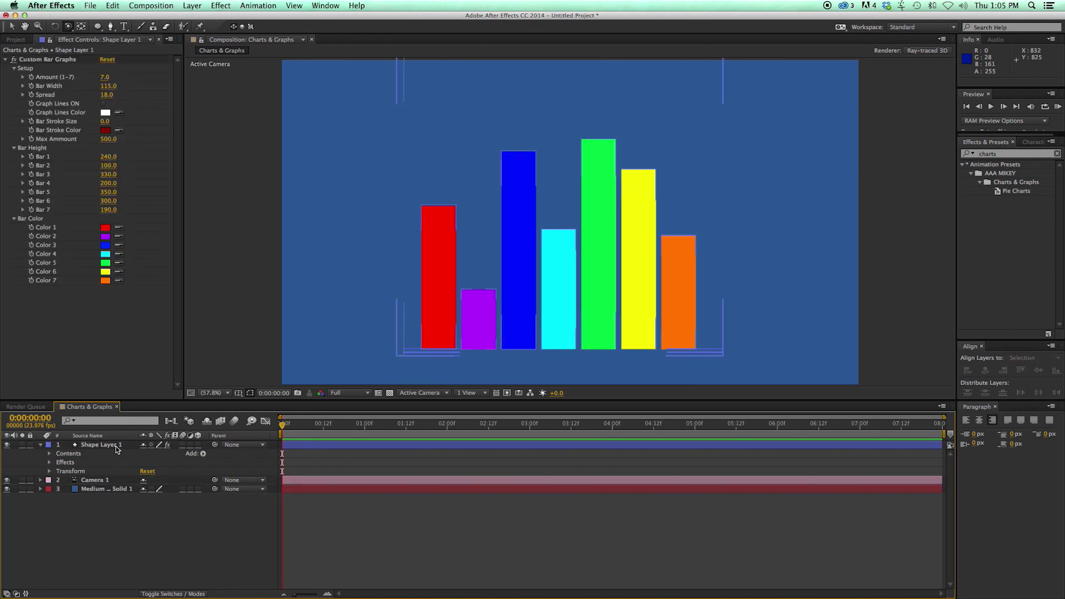
key("Delete")
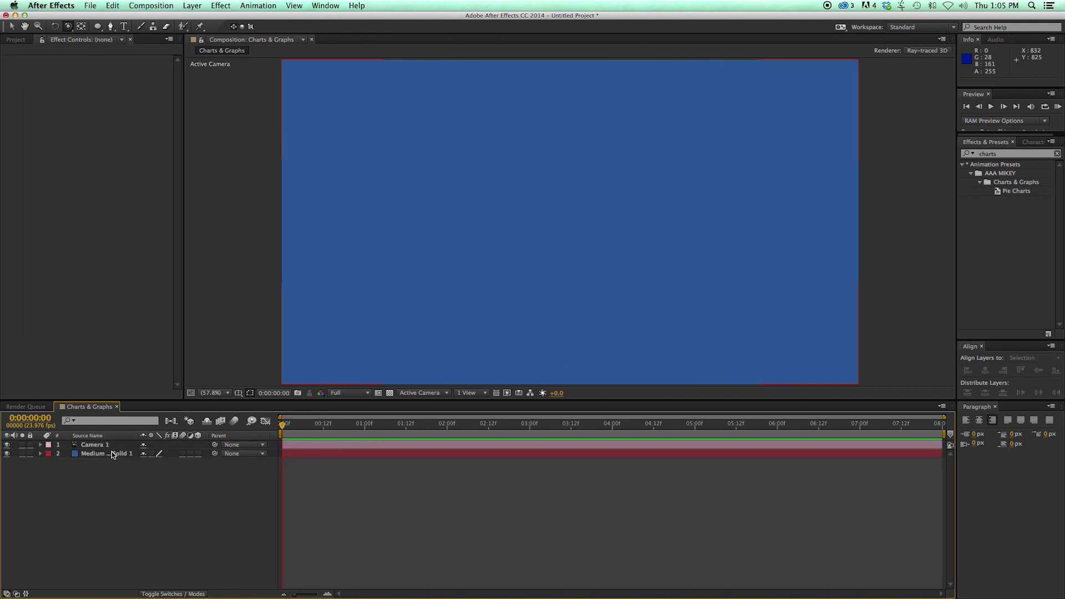
left_click(116, 447)
key("Delete")
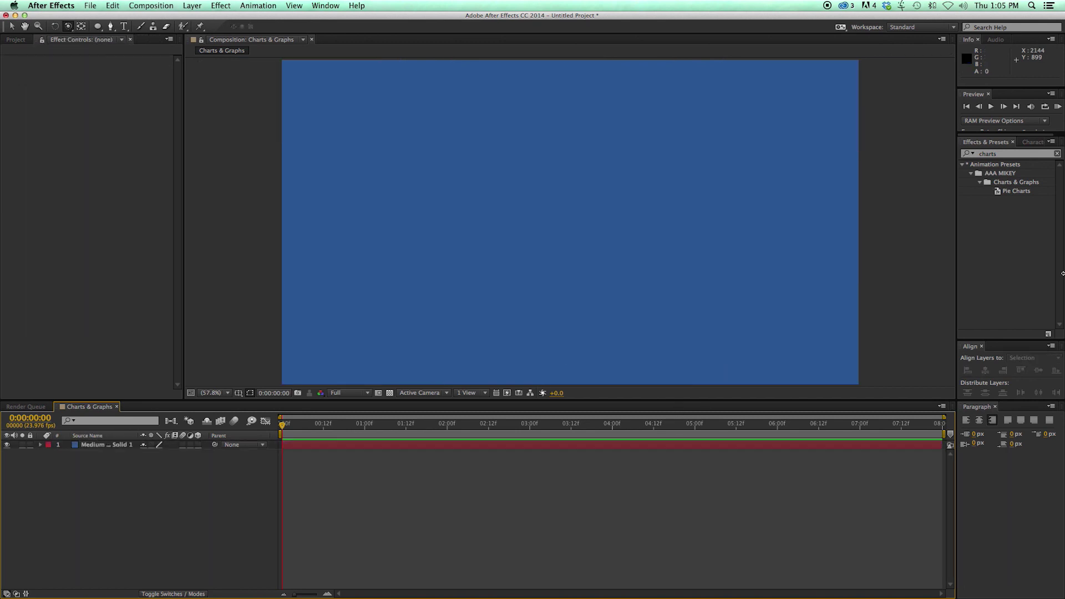
left_click(992, 183)
Step: Apply the Line Graph preset, nudge it slightly, and expand its Setup settings
double_click(998, 199)
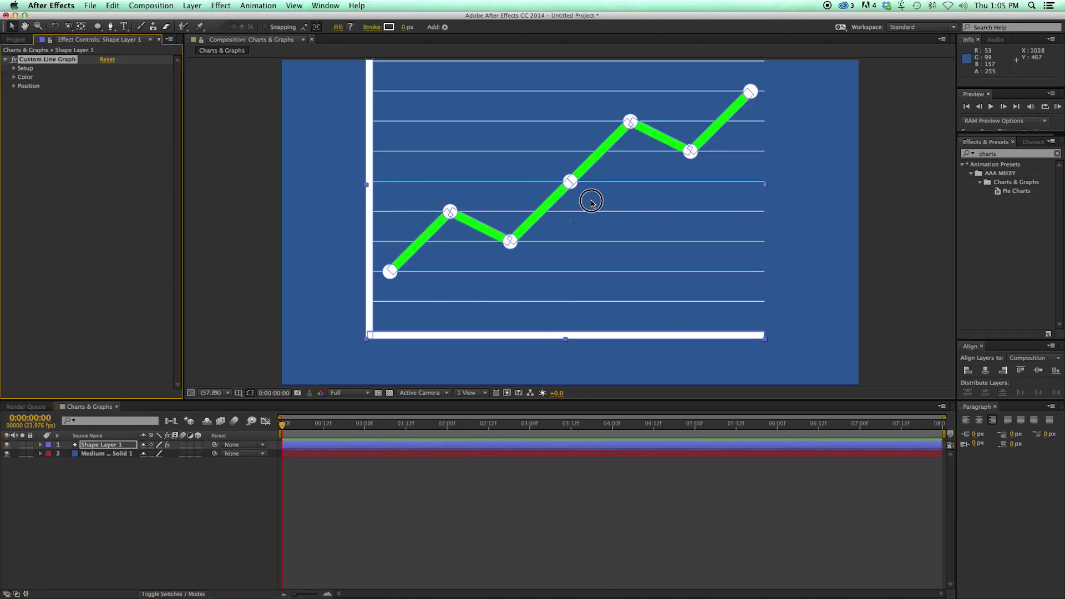
left_click_drag(584, 238, 593, 242)
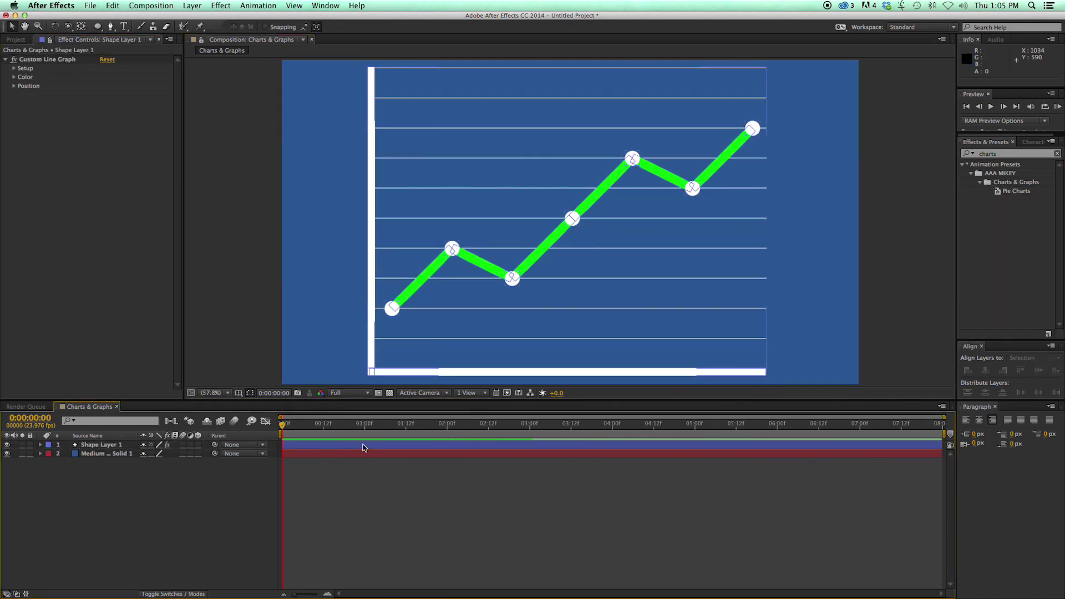
left_click(14, 68)
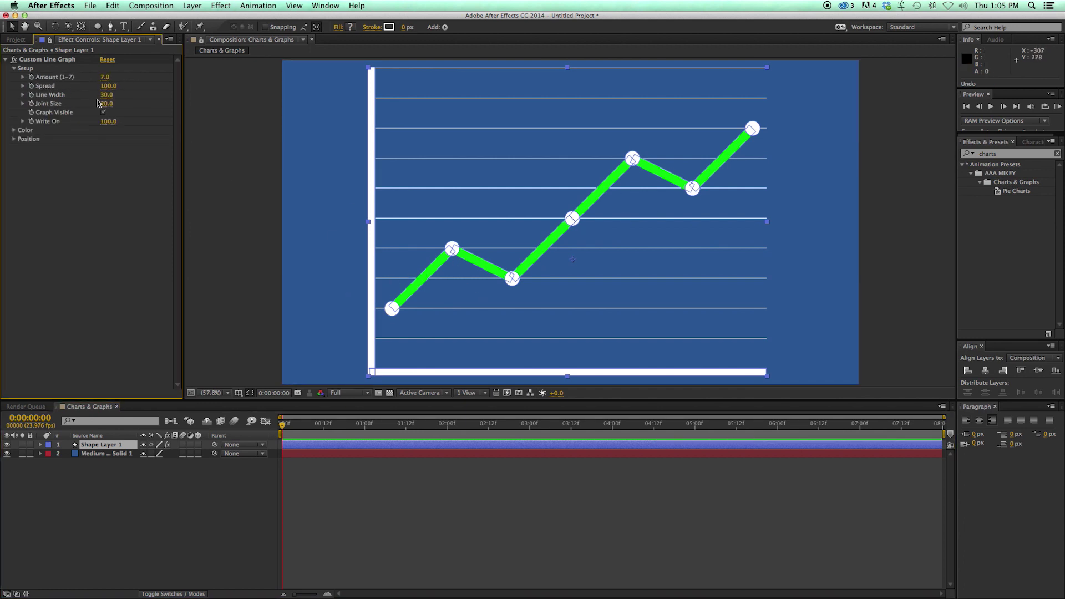
Step: Set Line Width 30 and Joint Size 20, toggle the grid, and scrub Write On to 100
mouse_move(107, 98)
left_mouse_down()
mouse_move(96, 88)
mouse_move(123, 95)
mouse_move(99, 101)
mouse_move(114, 95)
left_mouse_up()
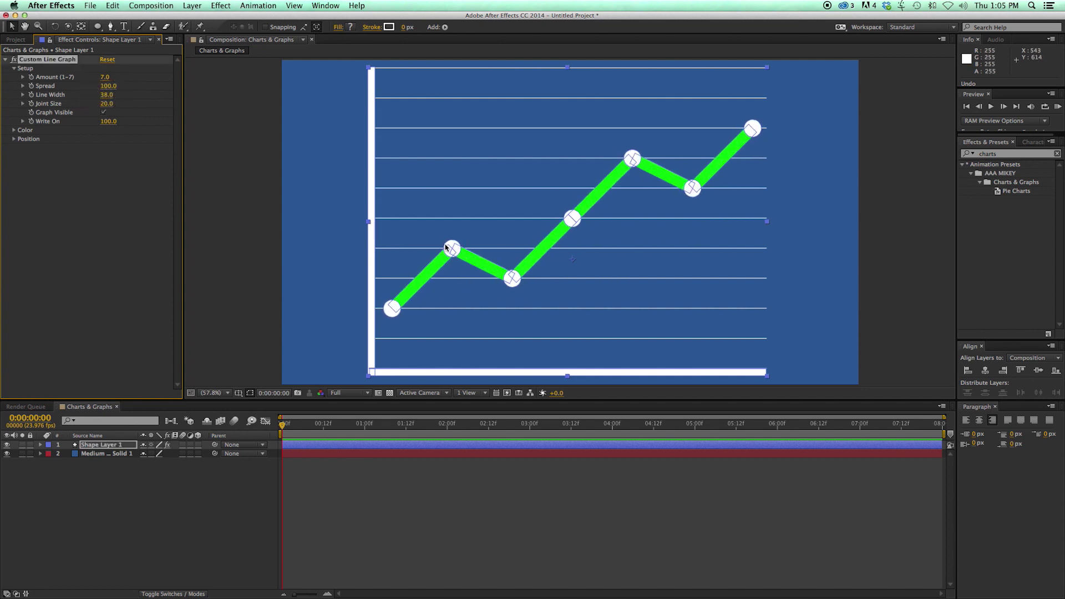
left_click_drag(106, 98, 55, 106)
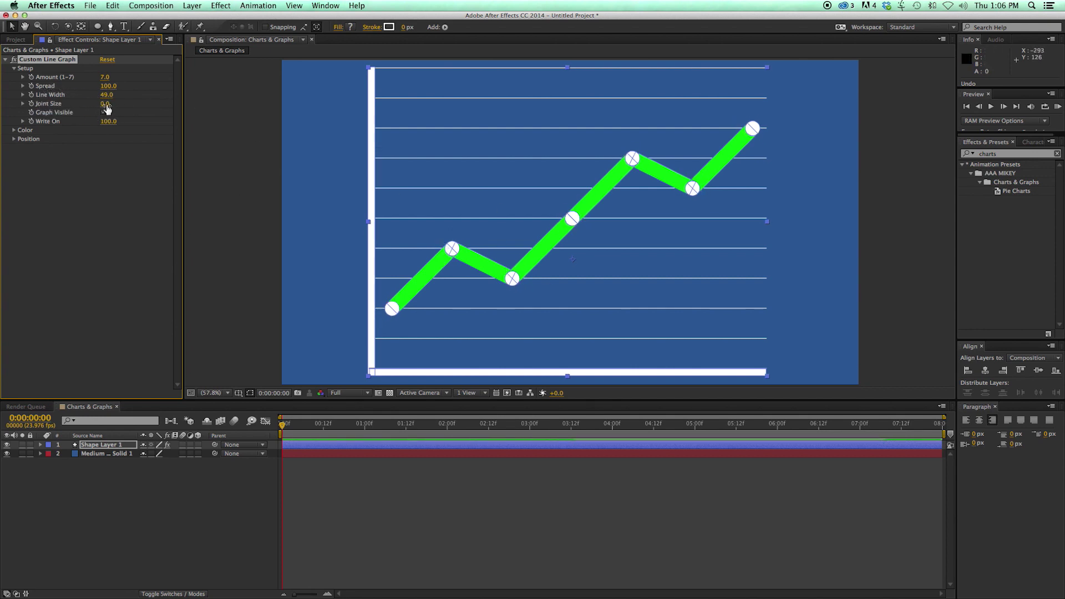
mouse_move(107, 108)
left_mouse_down()
mouse_move(123, 103)
mouse_move(106, 116)
left_mouse_up()
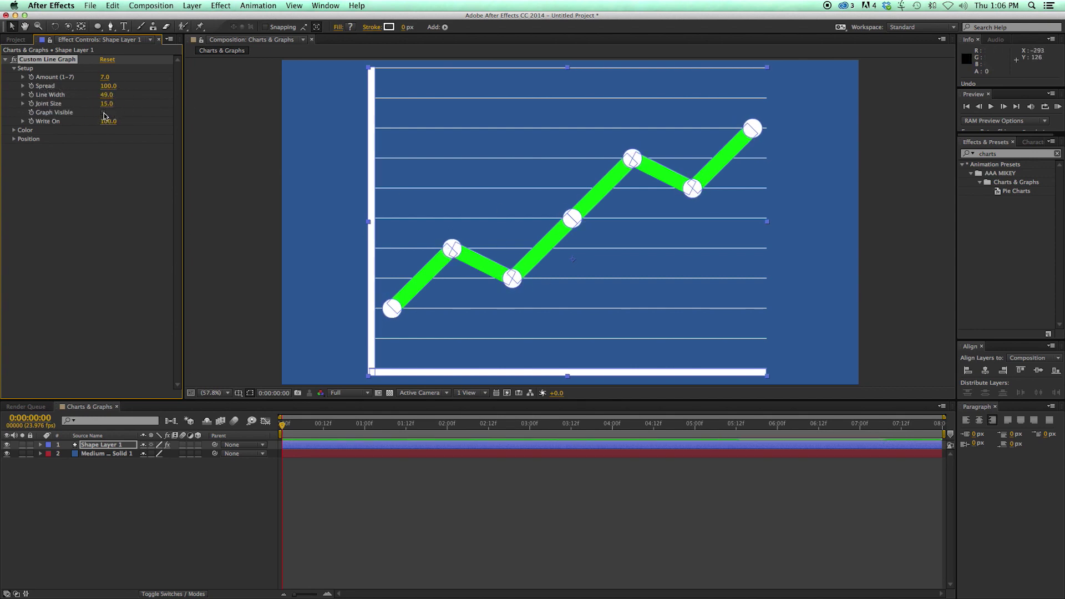
left_click(103, 113)
left_click(104, 113)
left_click(104, 113)
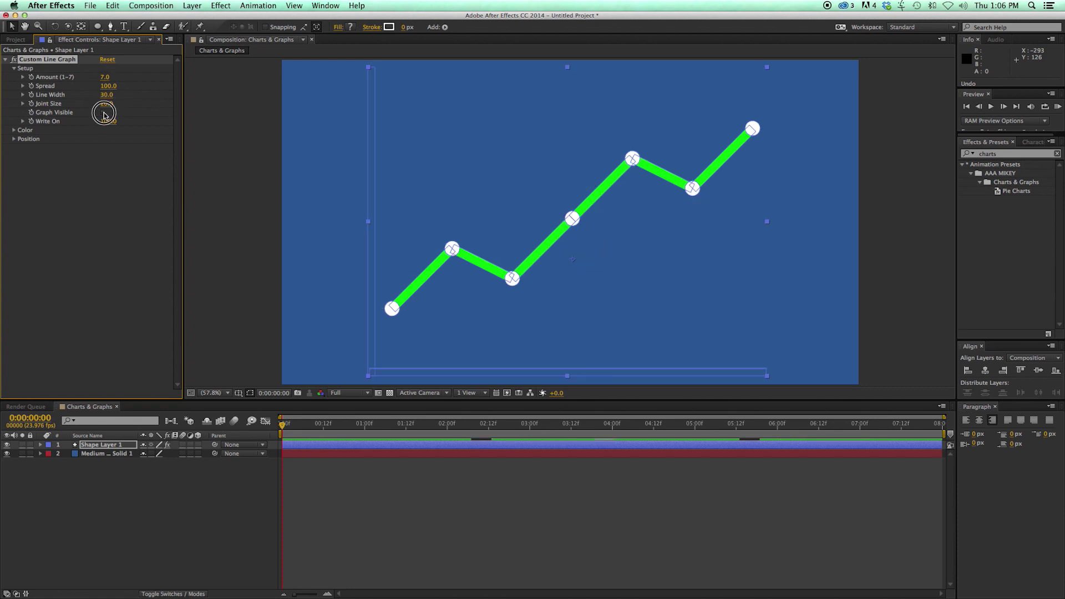
left_click(103, 114)
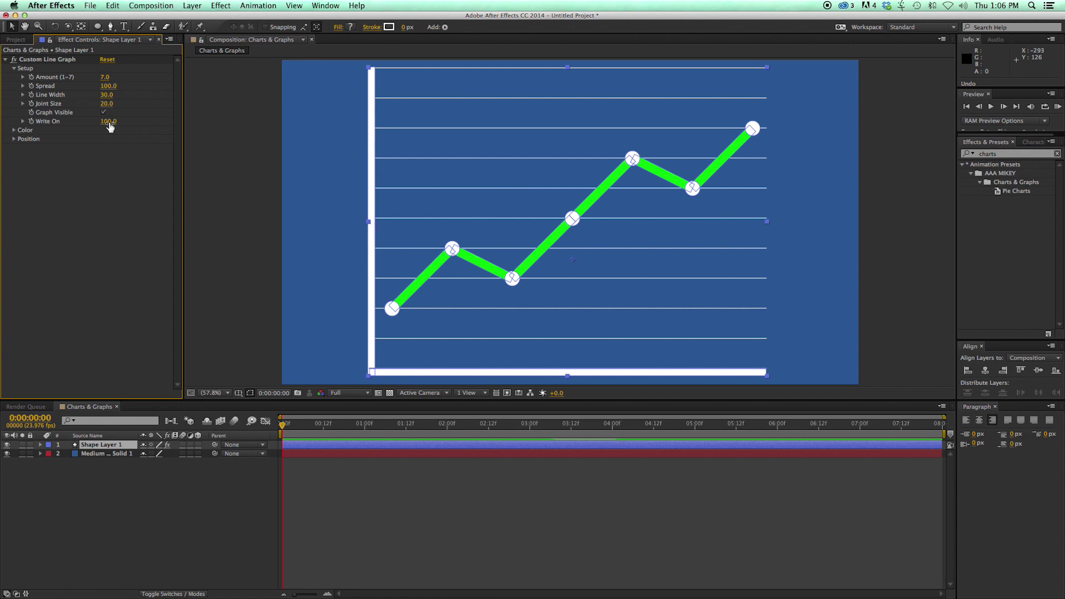
mouse_move(111, 126)
left_mouse_down()
mouse_move(43, 126)
mouse_move(124, 124)
left_mouse_up()
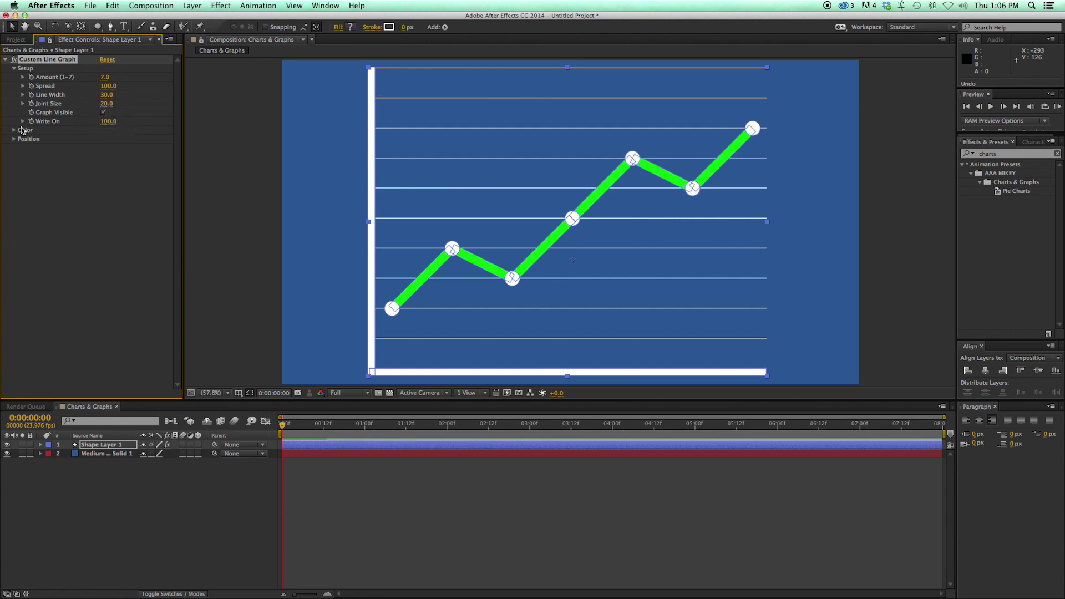
Step: Lower graph Point 7 to 560 and set Write On to 92 so the line stops short
left_click(14, 139)
left_click_drag(109, 164, 77, 194)
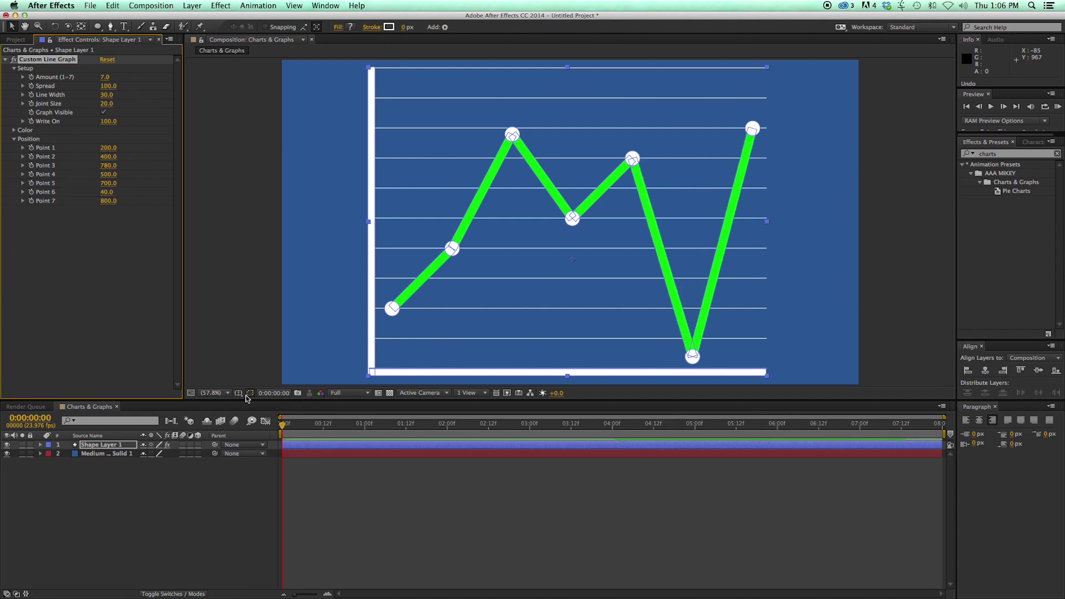
left_click(102, 201)
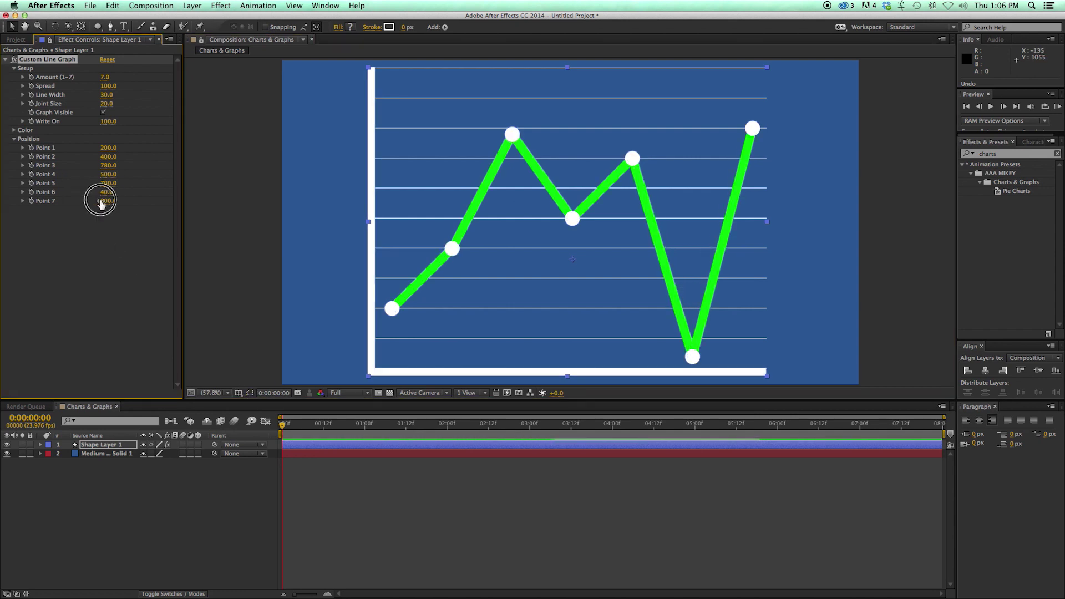
left_click_drag(101, 202, 95, 205)
mouse_move(104, 122)
left_mouse_down()
mouse_move(75, 124)
mouse_move(120, 123)
mouse_move(72, 124)
mouse_move(112, 124)
left_mouse_up()
left_click(14, 130)
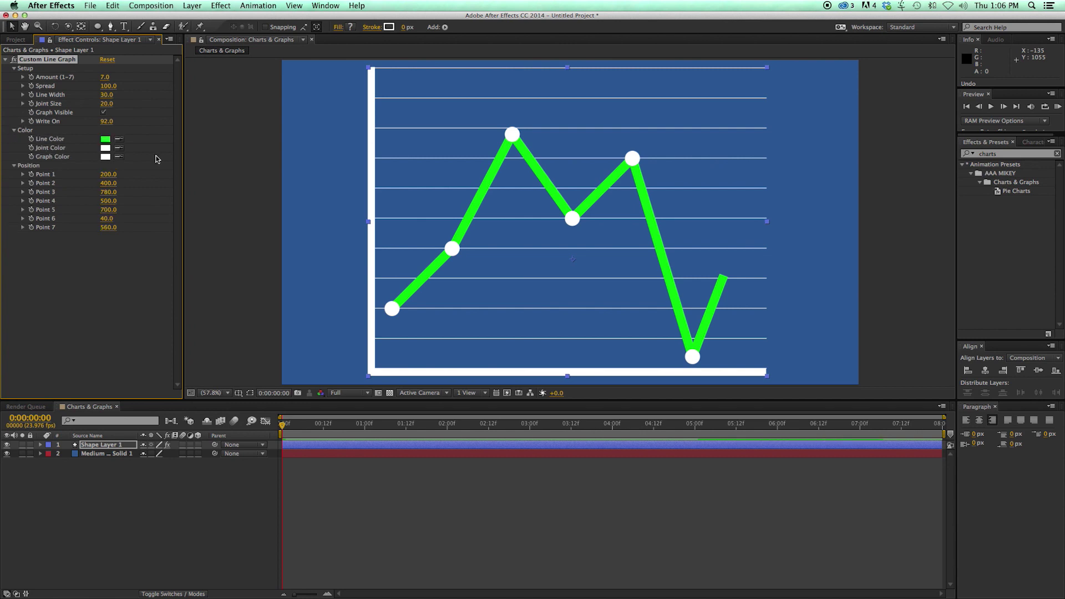
left_click(358, 444)
Step: Swap the line graph for the Pie Charts preset, scaled up about 1.5 times
key("Delete")
left_click(981, 186)
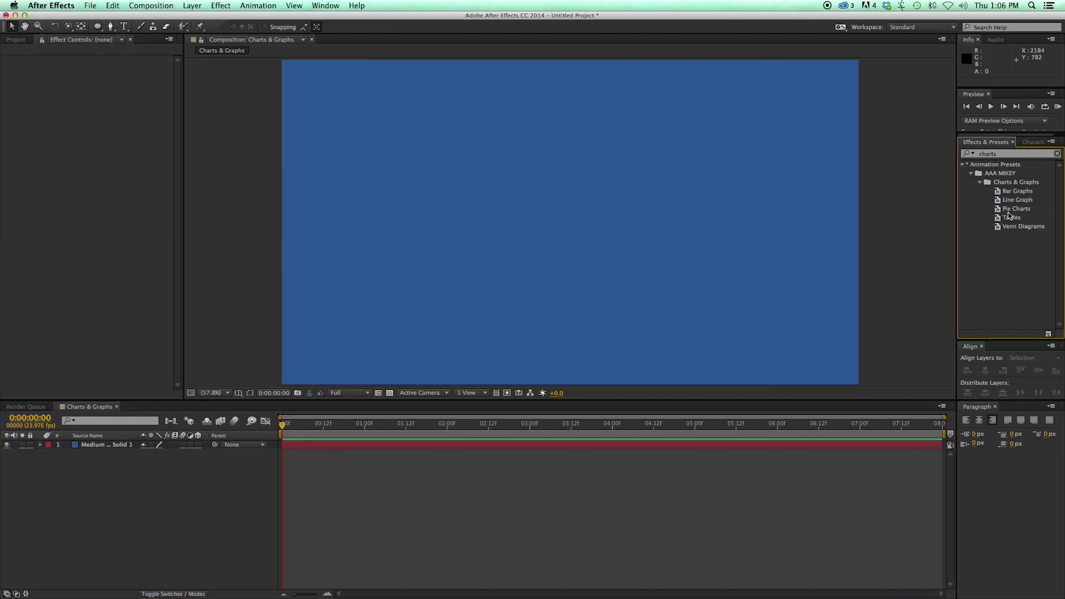
double_click(1005, 210)
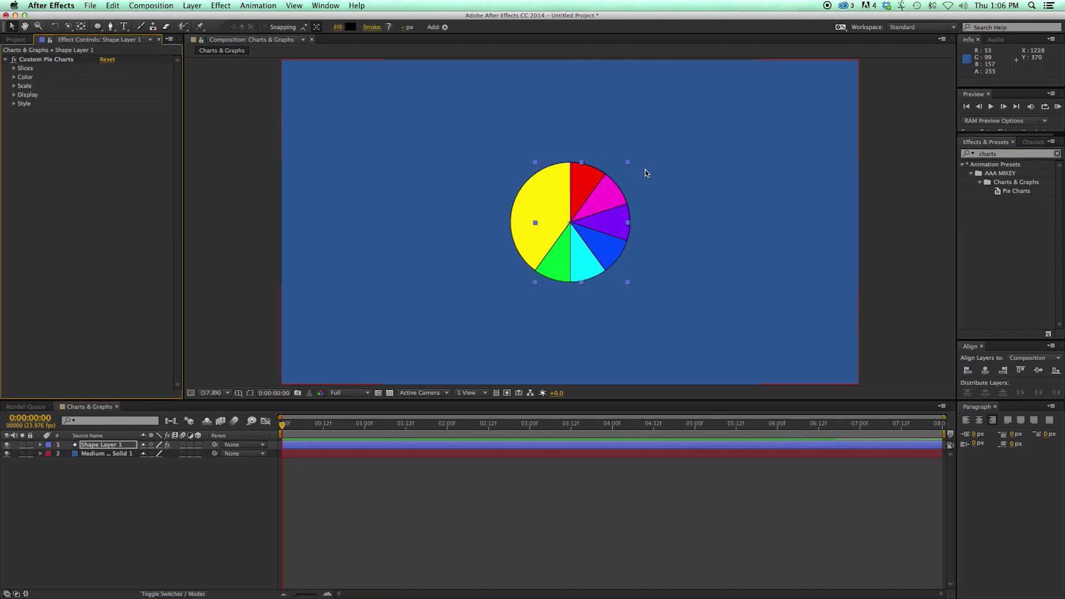
left_click_drag(633, 163, 758, 131)
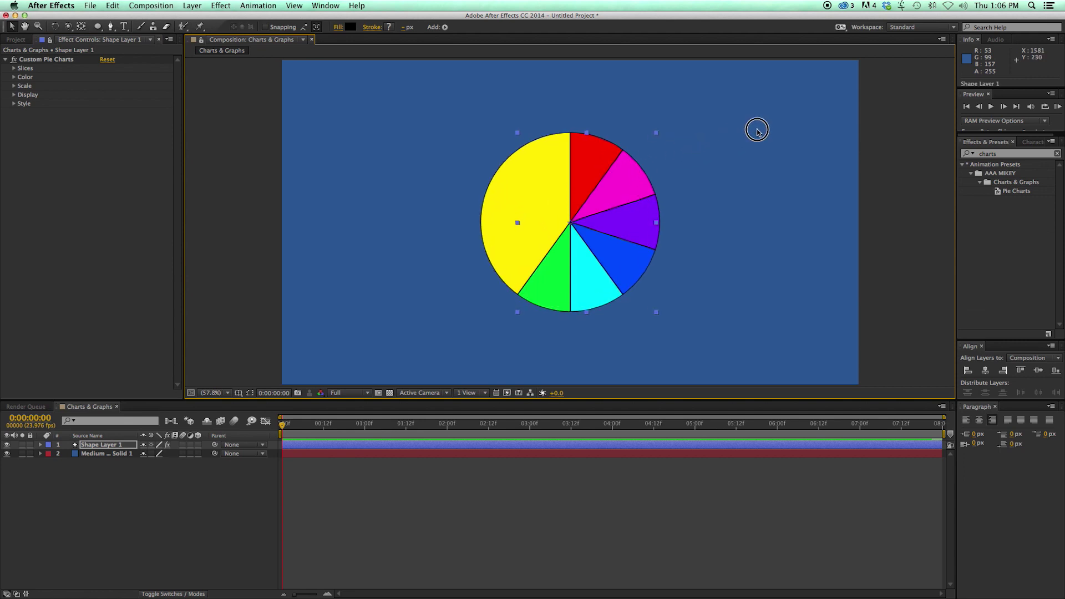
left_click(507, 411)
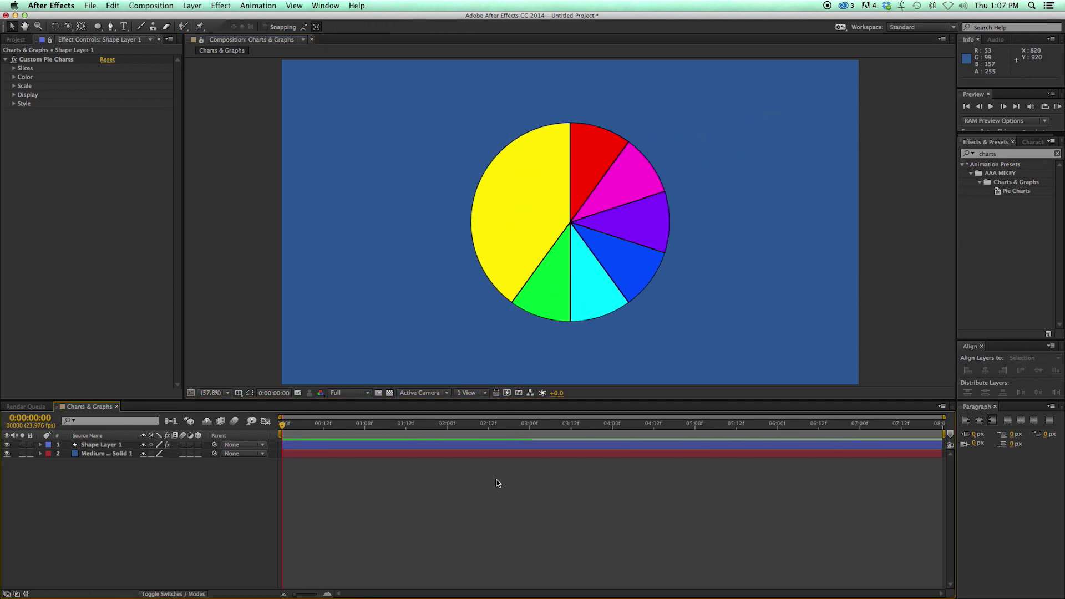
Step: Set the pie Slice values to 23, 10, 21, 7, 10 and 10
left_click(100, 444)
left_click(16, 69)
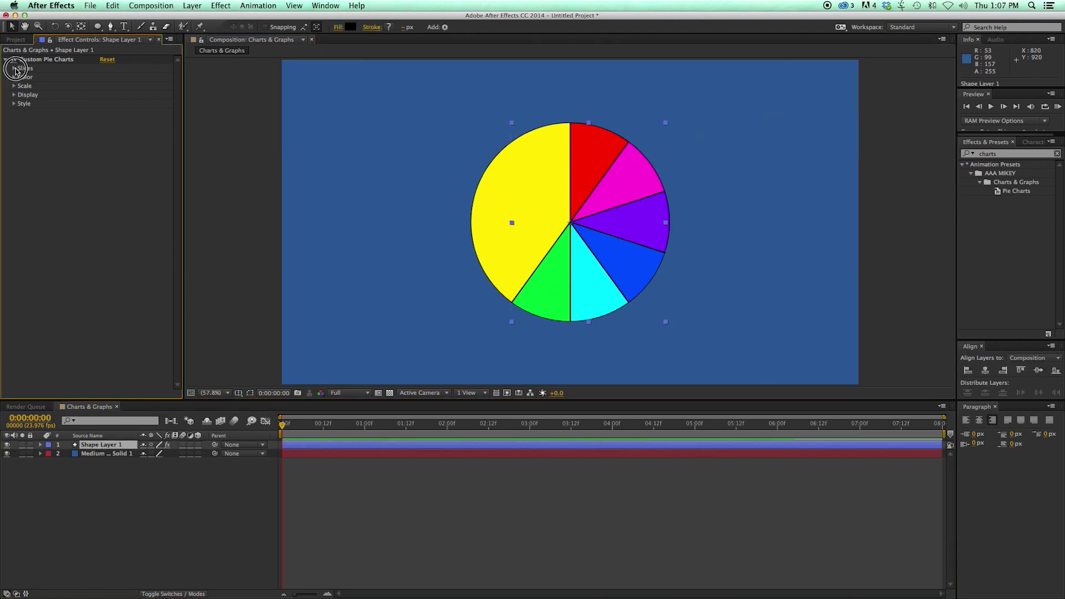
mouse_move(106, 77)
left_mouse_down()
mouse_move(124, 76)
mouse_move(104, 79)
mouse_move(108, 89)
left_mouse_up()
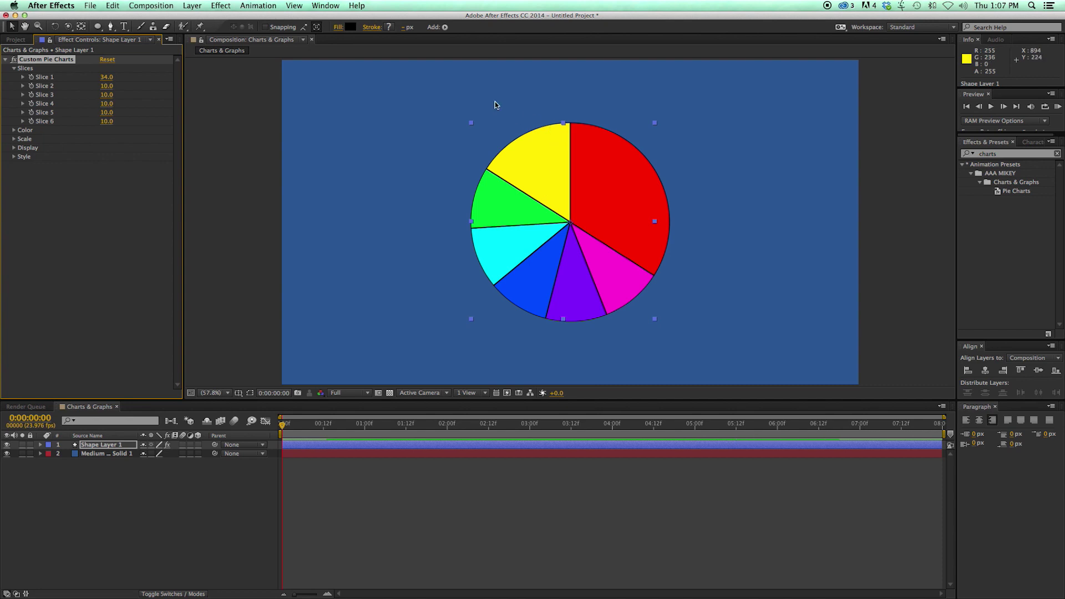
mouse_move(107, 94)
left_mouse_down()
mouse_move(94, 99)
mouse_move(88, 78)
mouse_move(105, 78)
mouse_move(111, 104)
left_mouse_up()
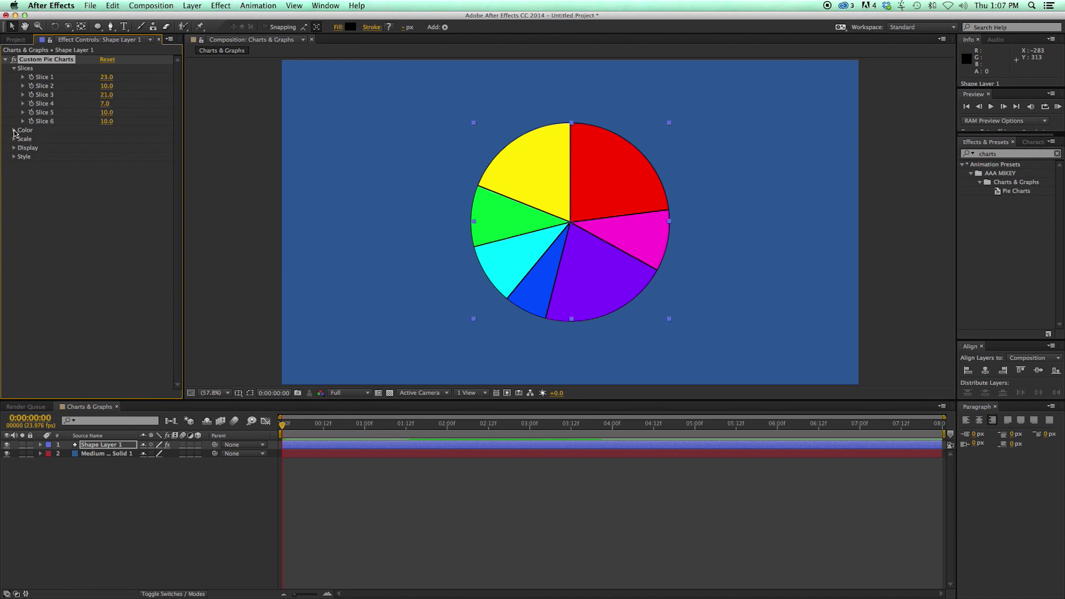
left_click(14, 130)
Step: Set Color 1 to light grey and Color 3 to dark grey
left_click(105, 139)
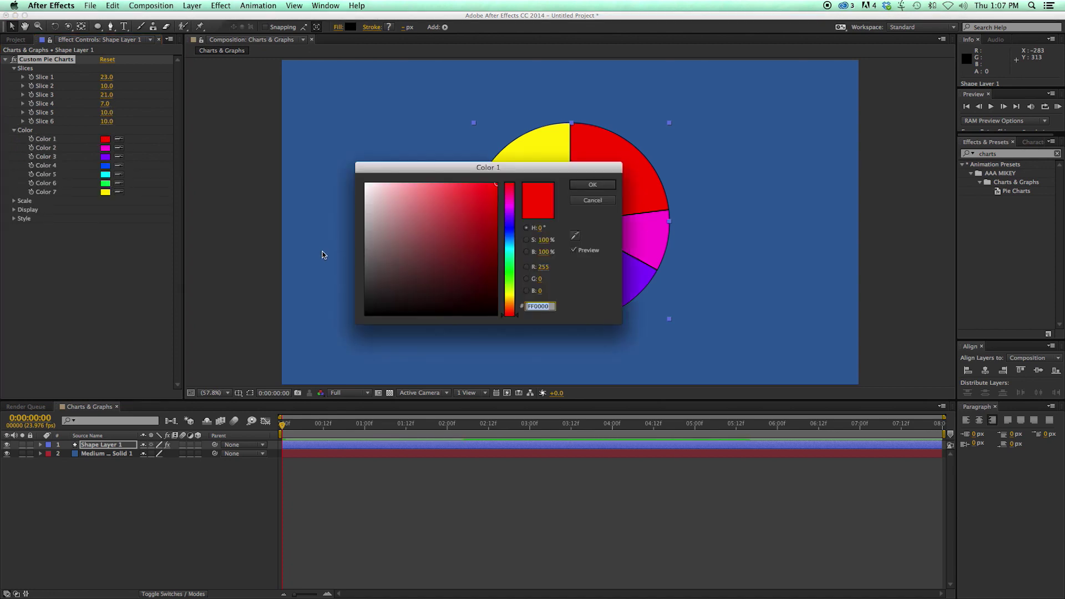
left_click_drag(466, 213, 355, 206)
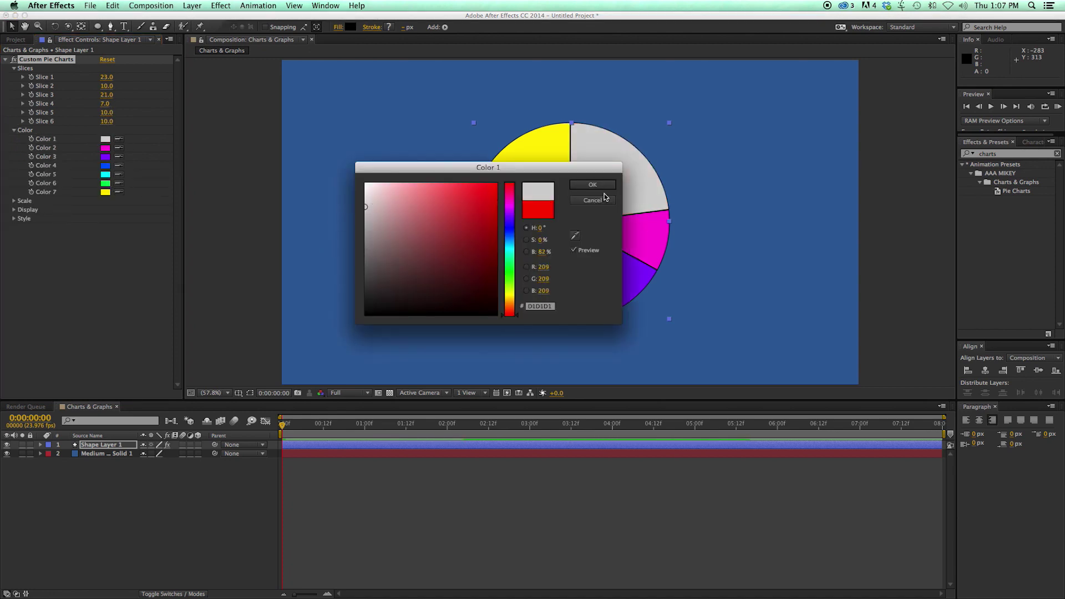
left_click(592, 185)
left_click(105, 160)
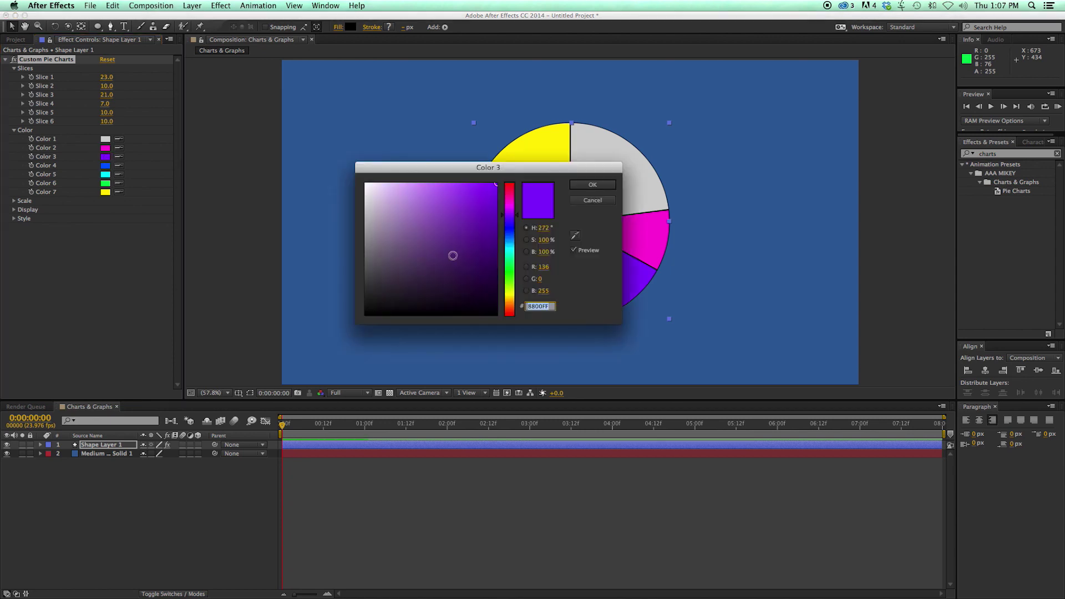
left_click_drag(453, 256, 308, 258)
left_click(588, 187)
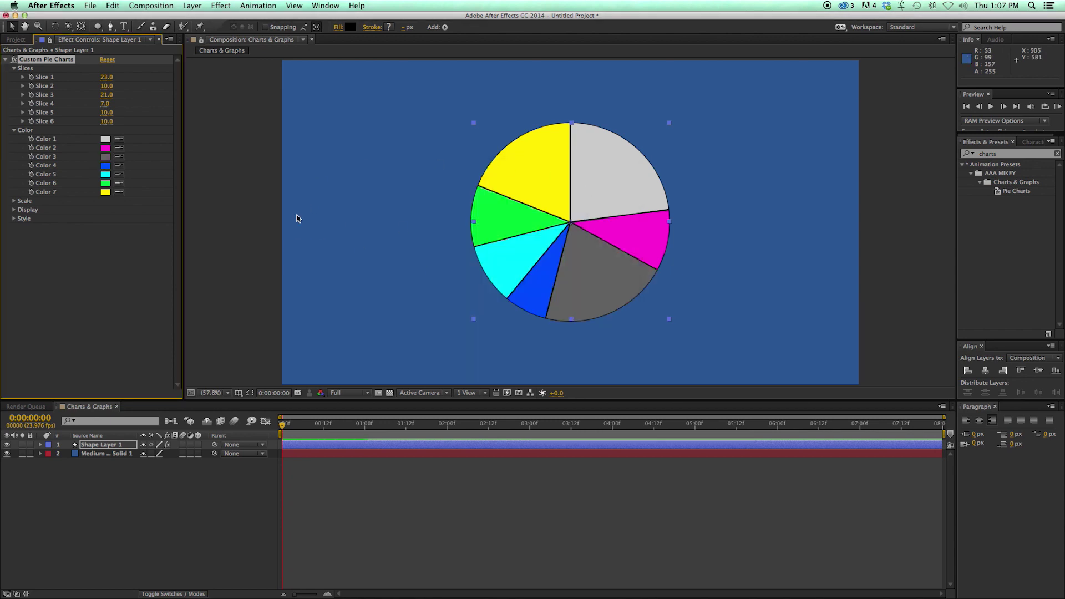
Step: Set Scale 1 to 120 so the first slice juts out, and reduce Slice 1 to 17
left_click(14, 201)
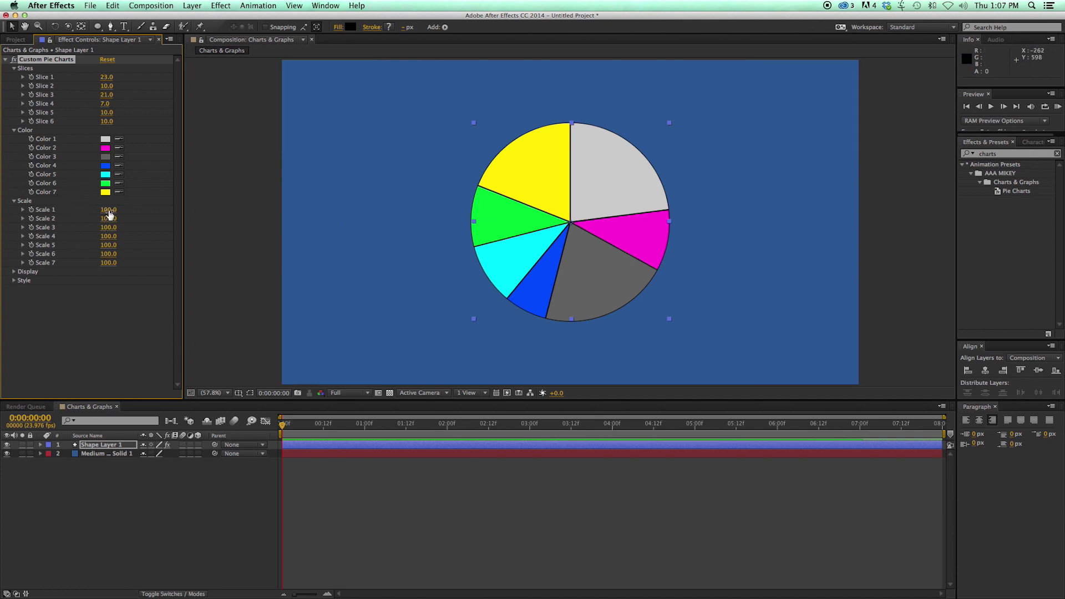
left_click_drag(109, 213, 121, 214)
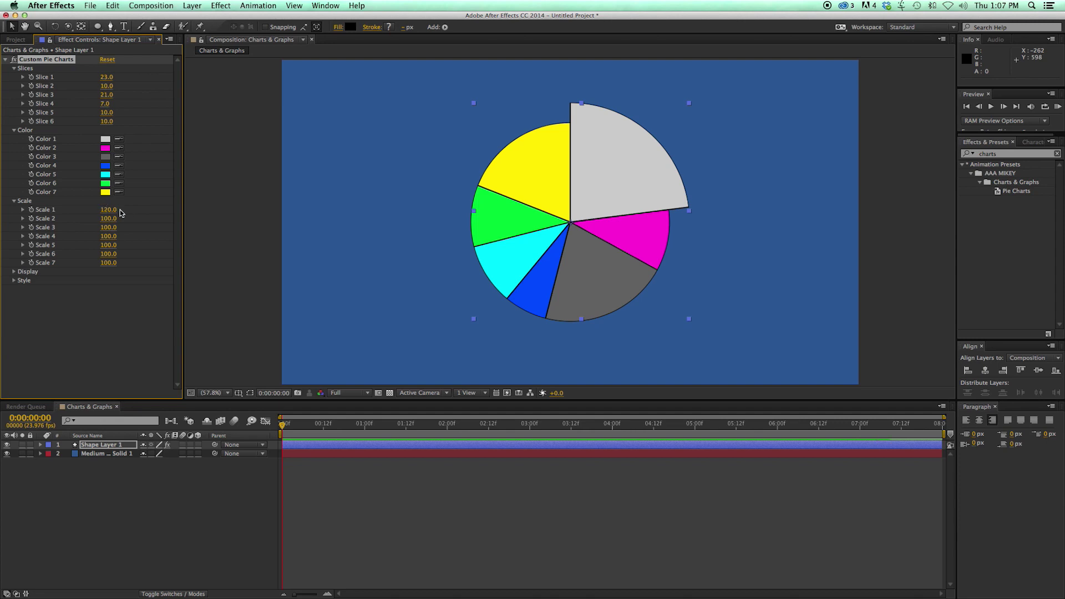
mouse_move(101, 77)
left_mouse_down()
mouse_move(84, 76)
mouse_move(109, 77)
mouse_move(100, 79)
left_mouse_up()
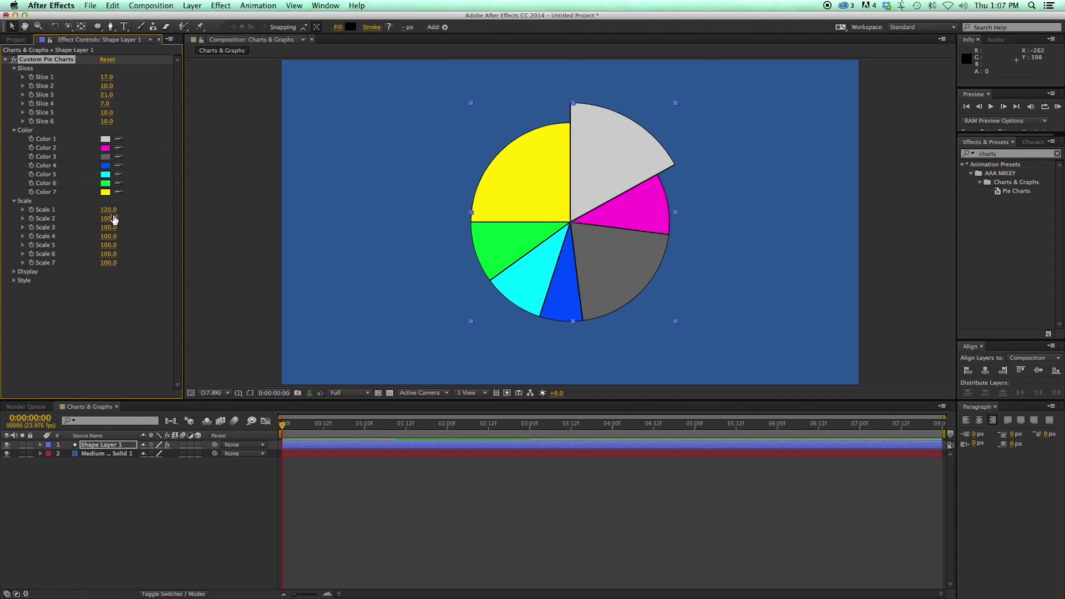
left_click_drag(111, 212, 23, 214)
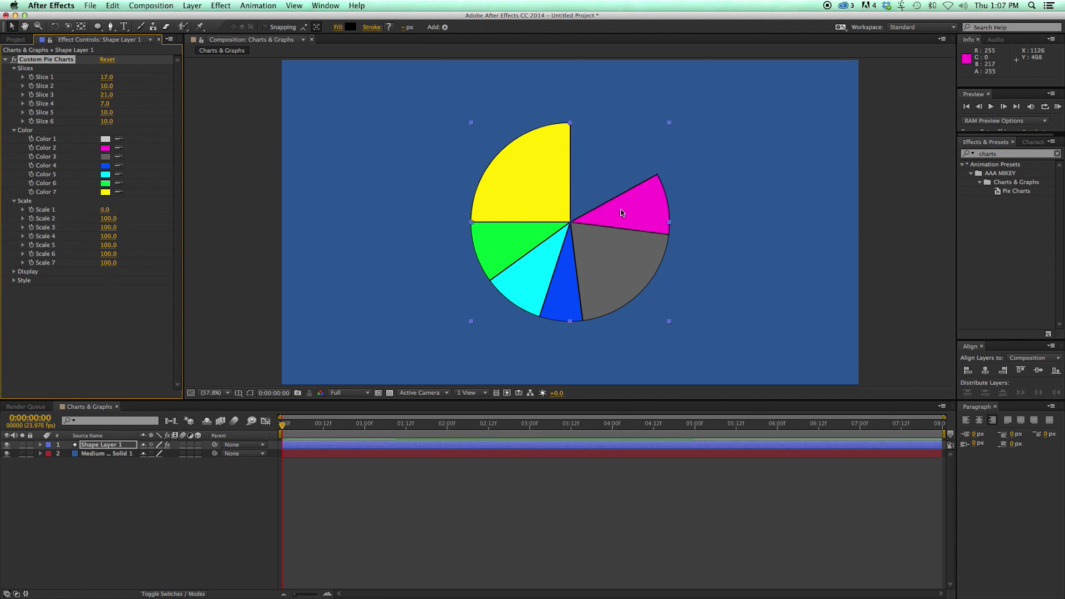
key("super+z")
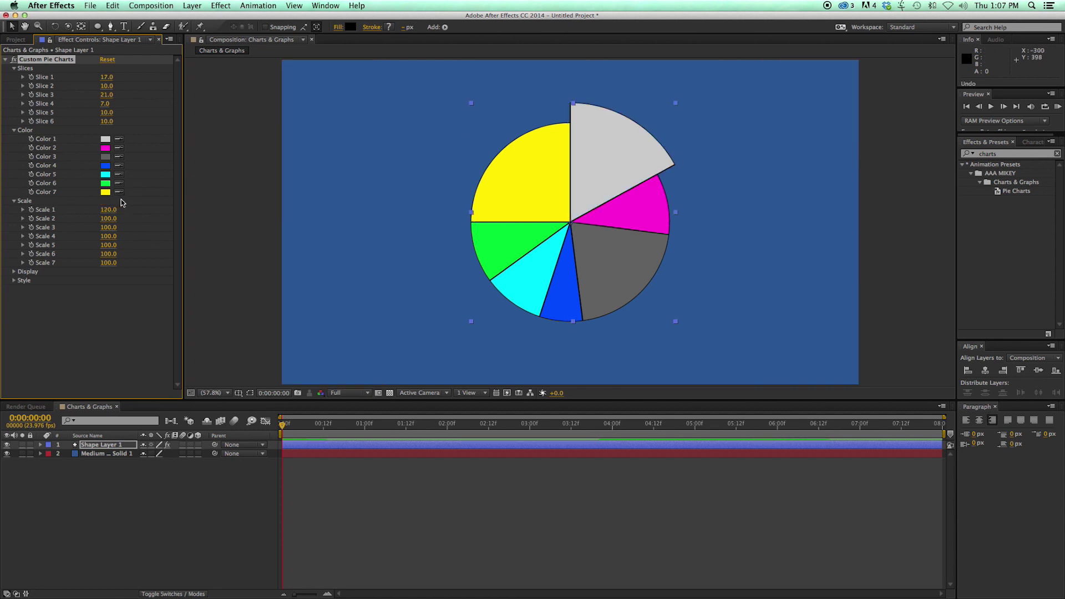
left_click(14, 272)
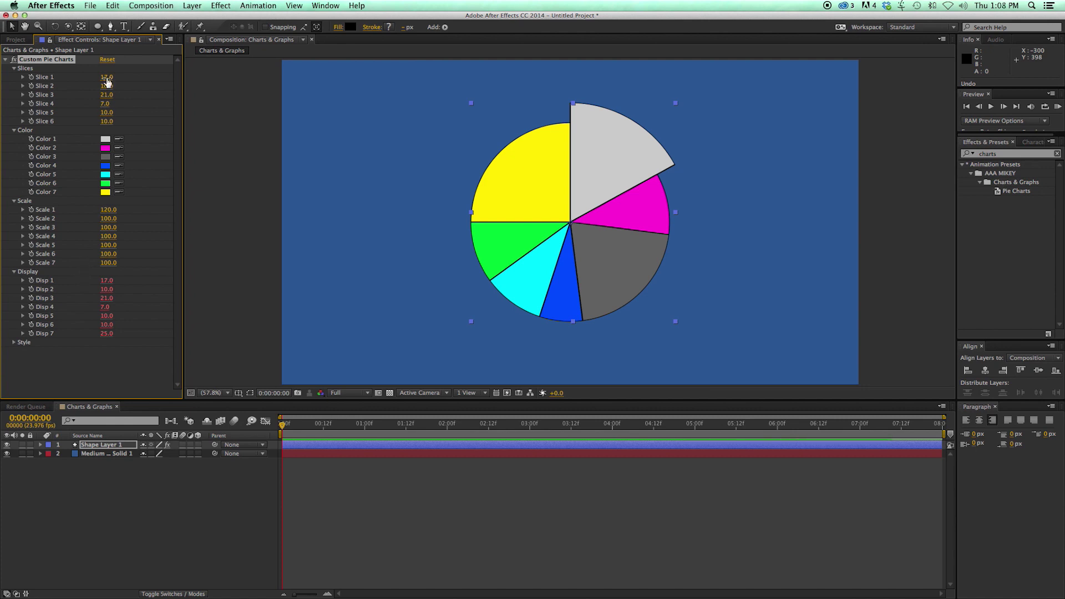
Step: Scrub the pie's Slice 1 value through 91 down to 44 and pick the Type tool
left_click_drag(105, 78, 148, 88)
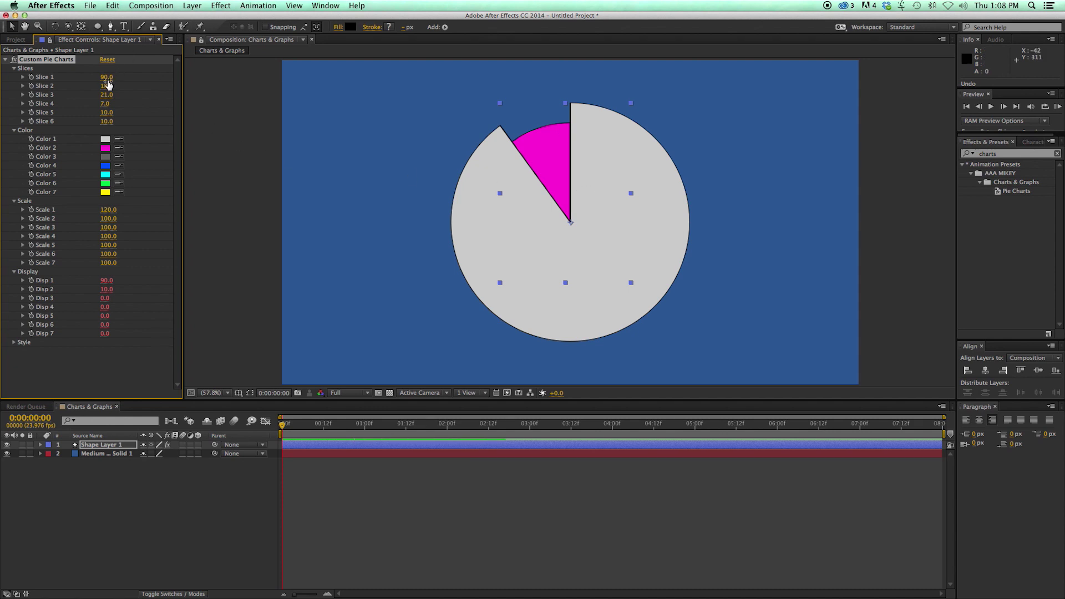
left_click_drag(108, 81, 110, 81)
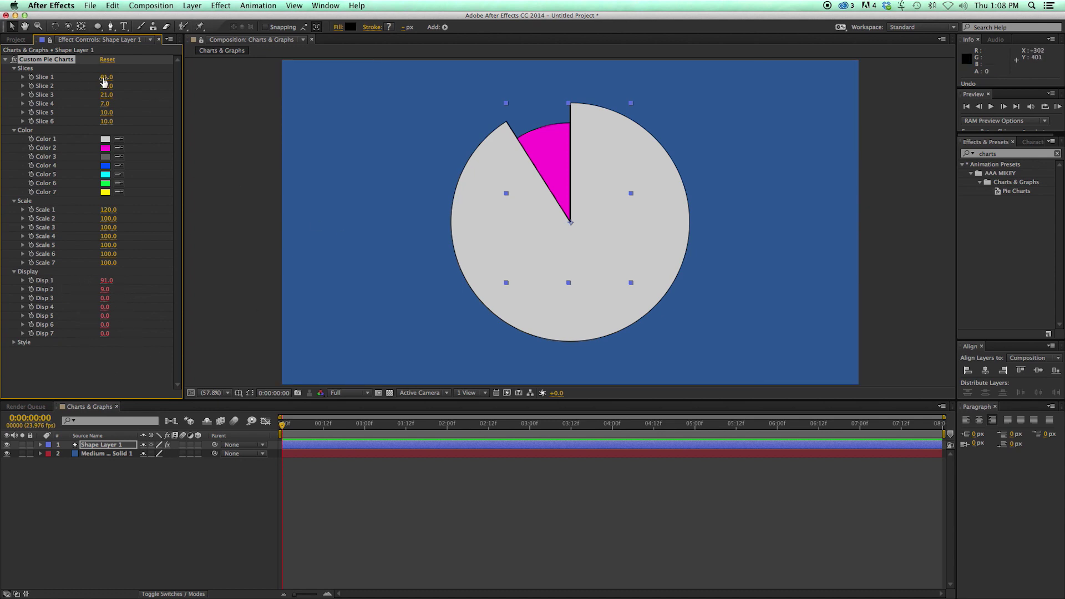
left_click_drag(104, 82, 68, 81)
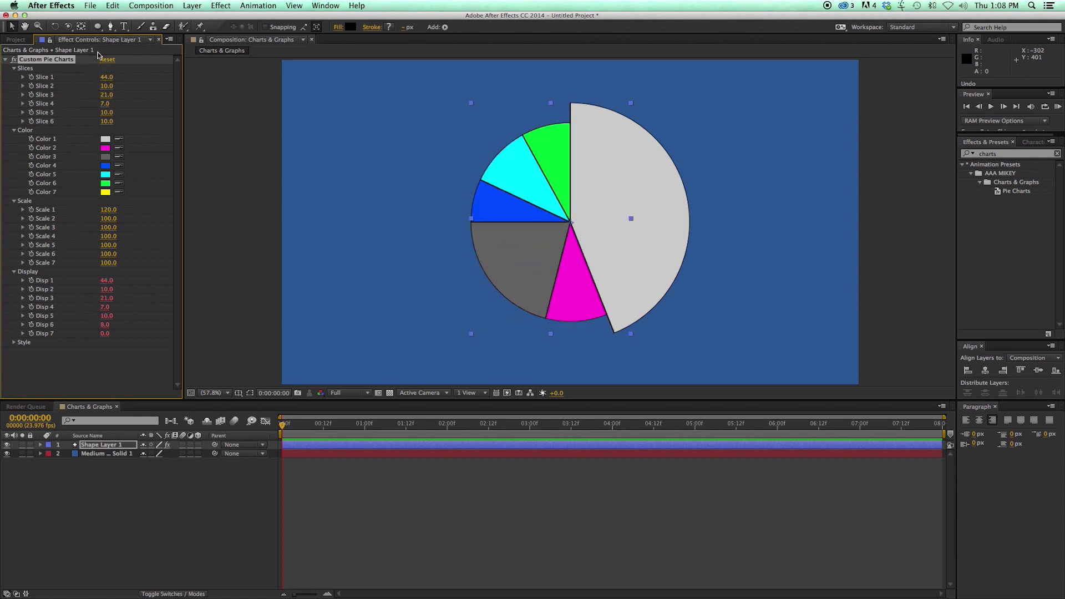
left_click(124, 26)
Step: Create a '123' text layer left of the pie and reveal its Source Text property
left_click(362, 163)
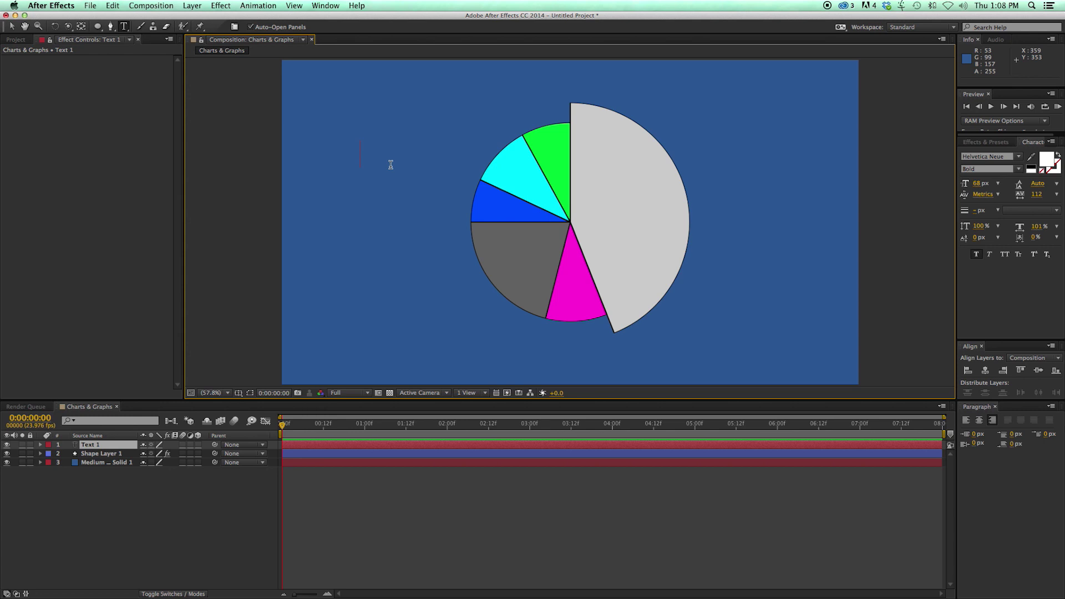
type("123")
left_click(12, 26)
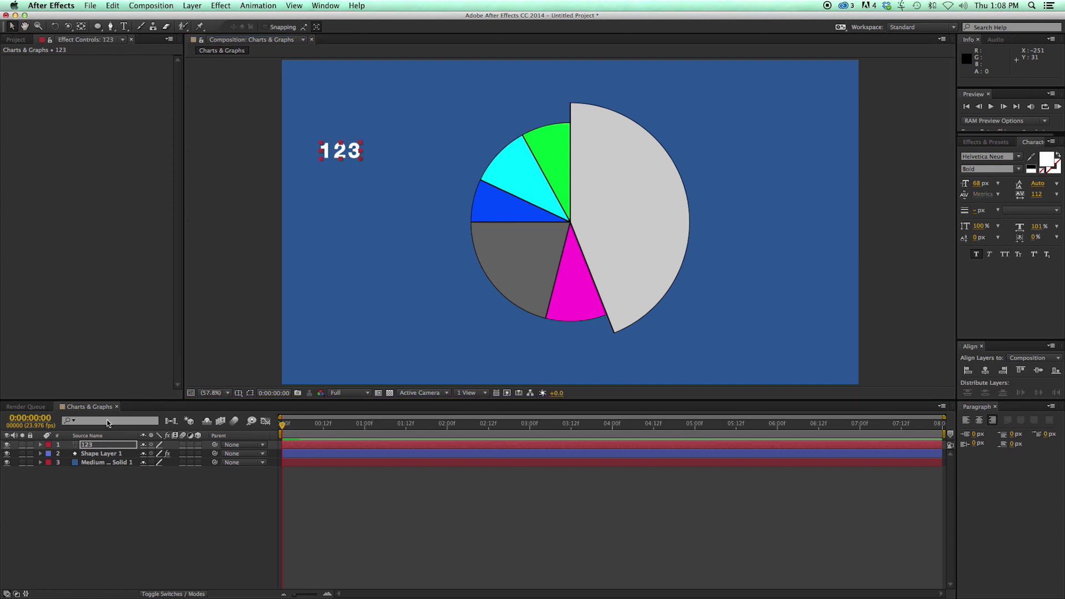
left_click(52, 447)
left_click(40, 444)
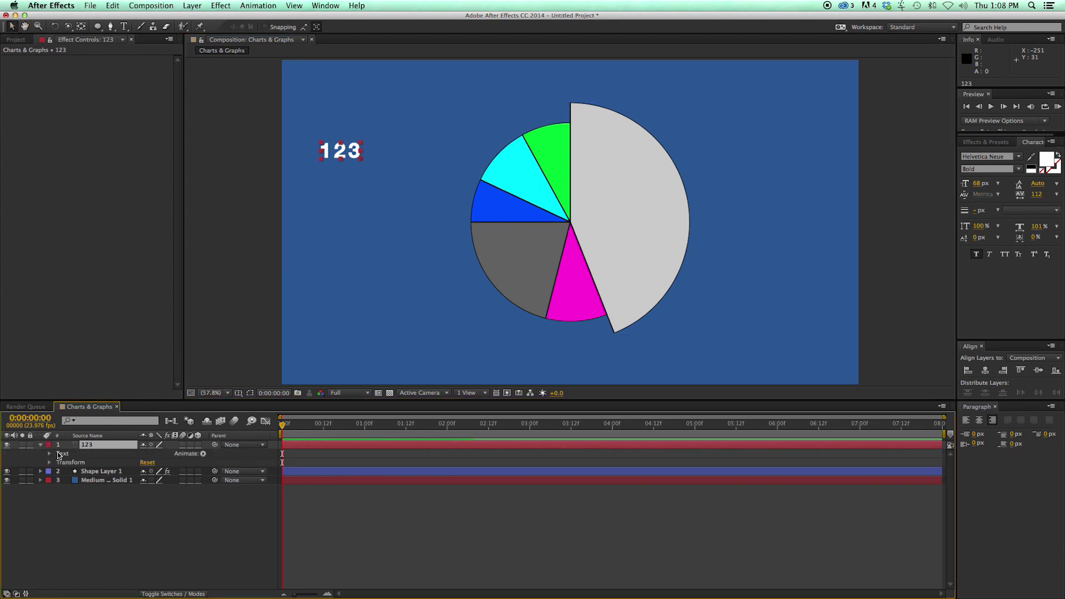
left_click(50, 454)
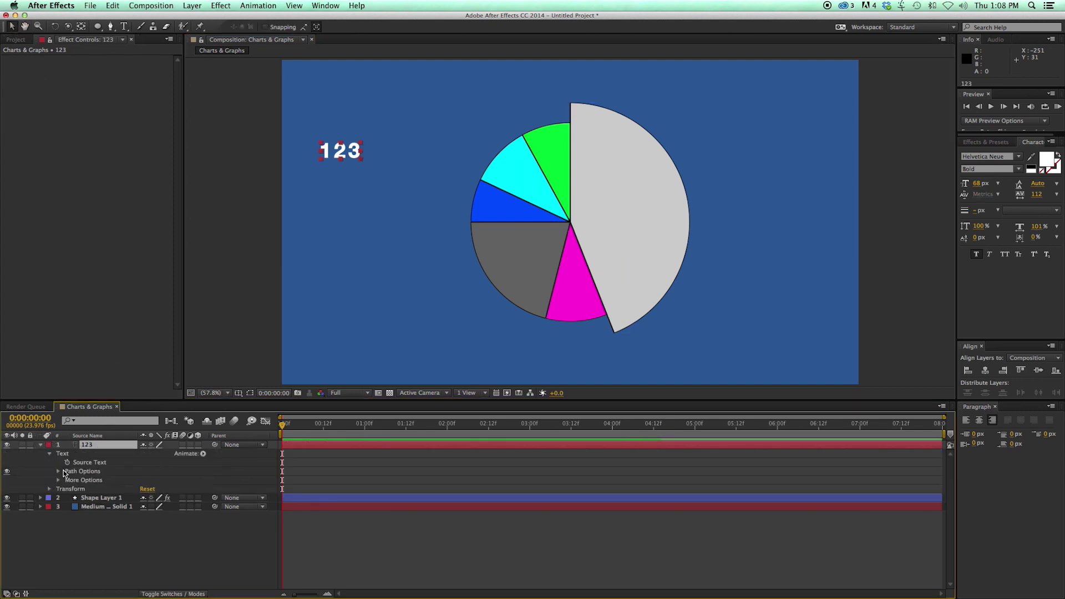
Step: Link the Source Text by expression to Custom Pie Charts Disp 1, then set Slice 1 to 31
left_click(101, 498)
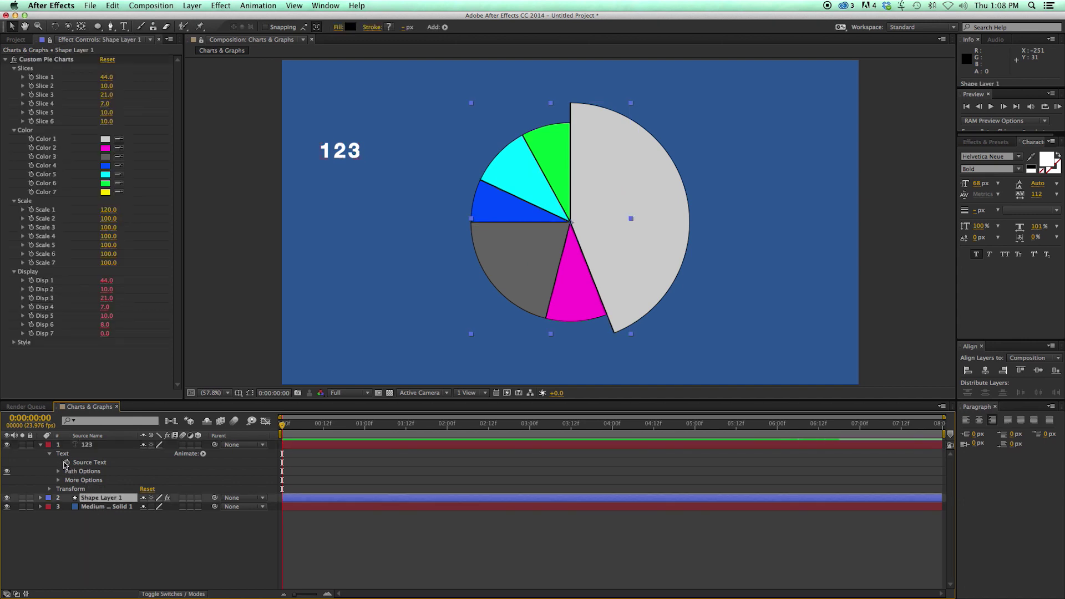
left_click(66, 462, "alt")
left_click(90, 506)
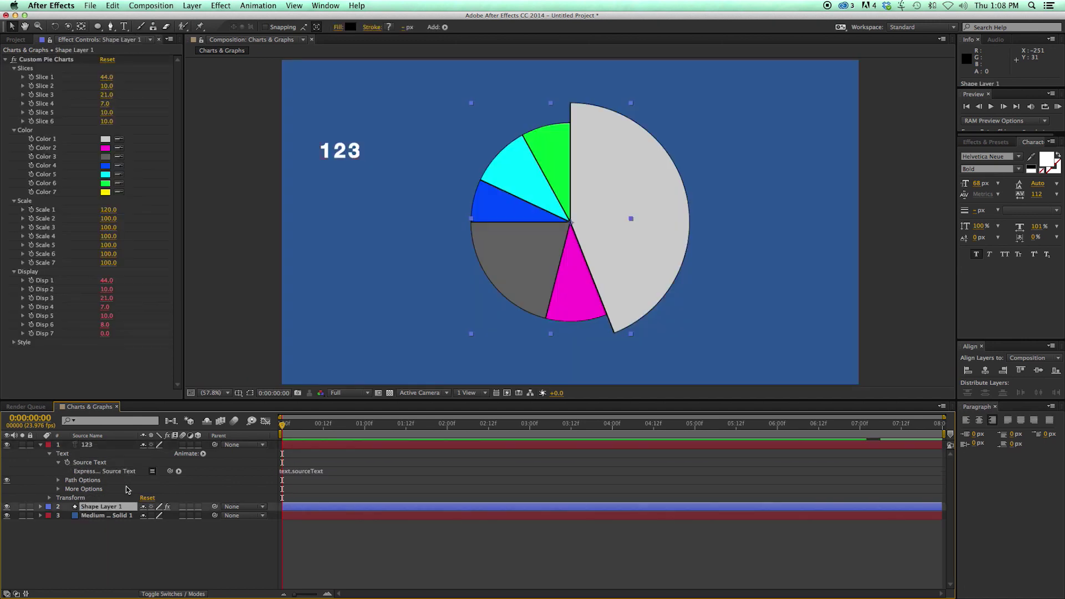
left_click_drag(170, 471, 48, 281)
left_click(340, 542)
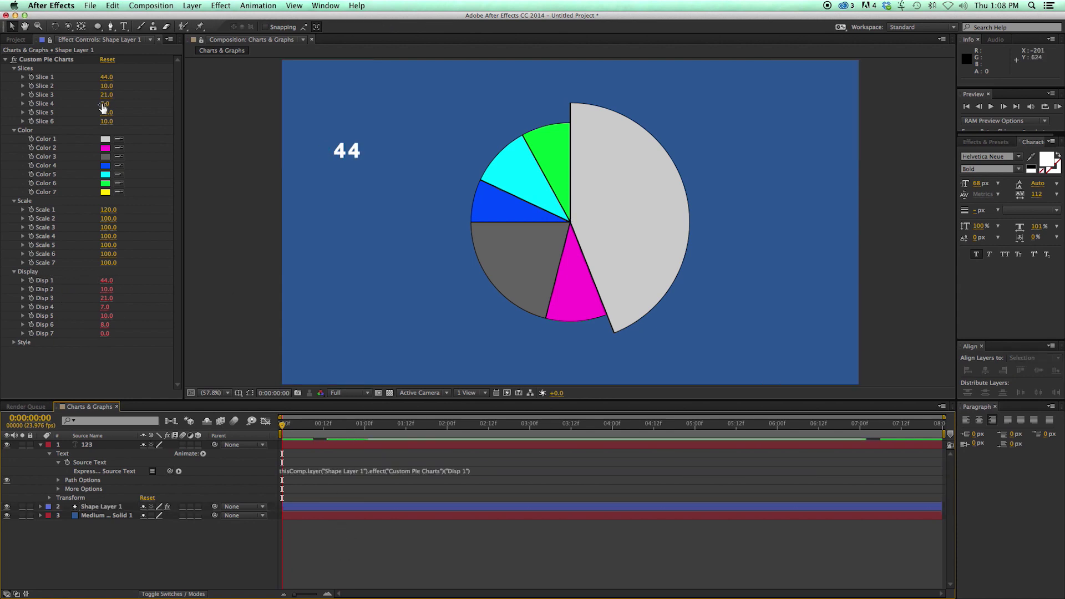
mouse_move(105, 82)
left_mouse_down()
mouse_move(89, 81)
mouse_move(138, 83)
mouse_move(102, 83)
left_mouse_up()
left_click(105, 510)
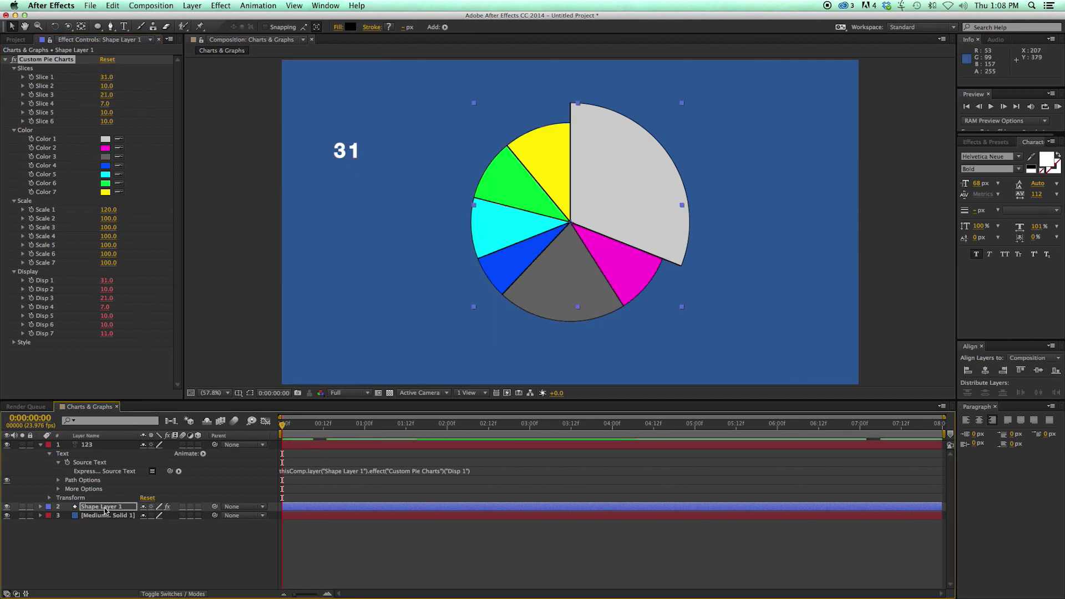
Step: Delete the number label layer and expand the pie chart's Style options
left_click(124, 448)
key("Delete")
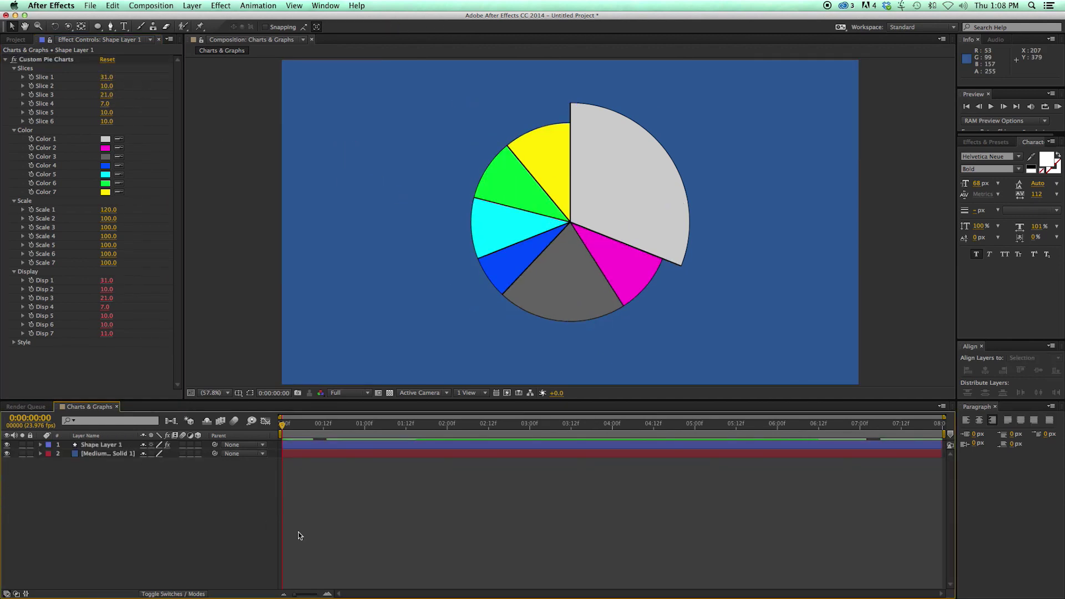
left_click(15, 345)
left_click(15, 343)
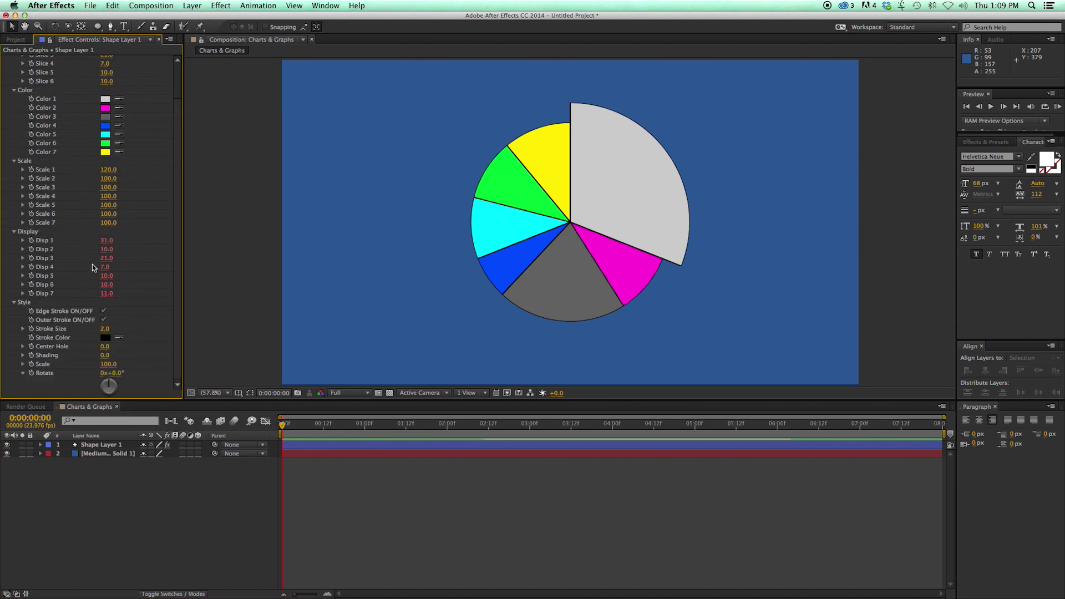
left_click(105, 315)
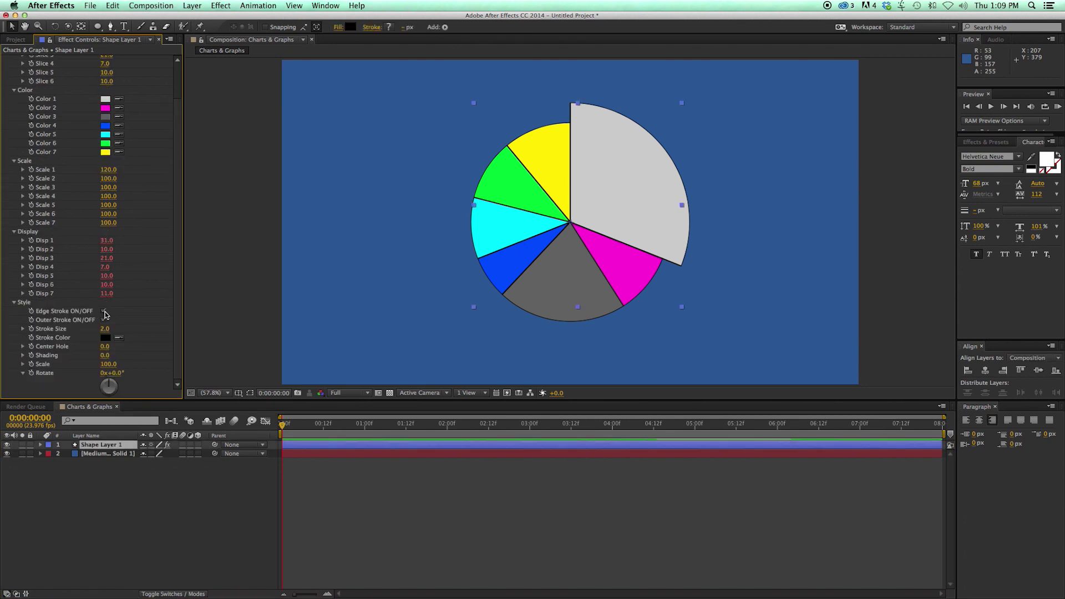
Step: Toggle the Edge Stroke and Outer Stroke checkboxes to compare the slice outlines
left_click(105, 314)
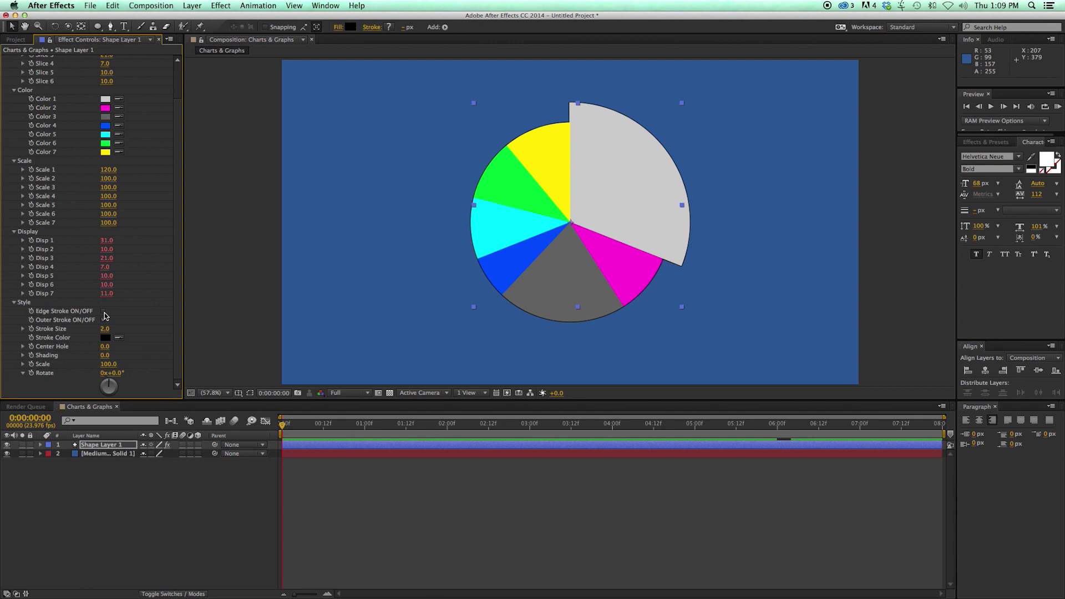
left_click(105, 313)
left_click(105, 314)
left_click(105, 313)
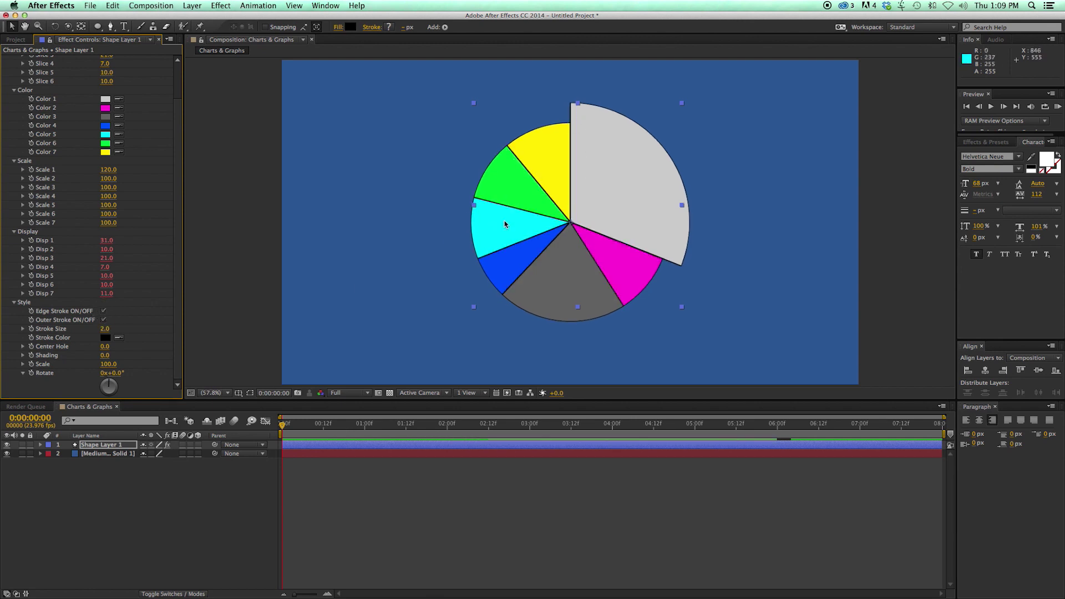
left_click(103, 312)
left_click(103, 312)
left_click(103, 321)
left_click(137, 313)
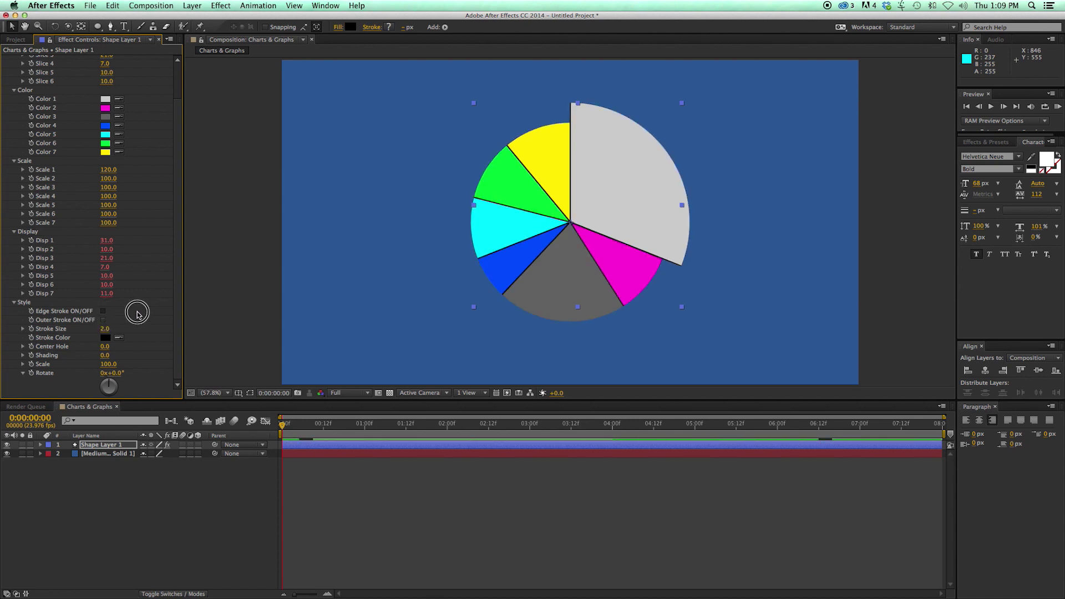
left_click(103, 312)
left_click(103, 312)
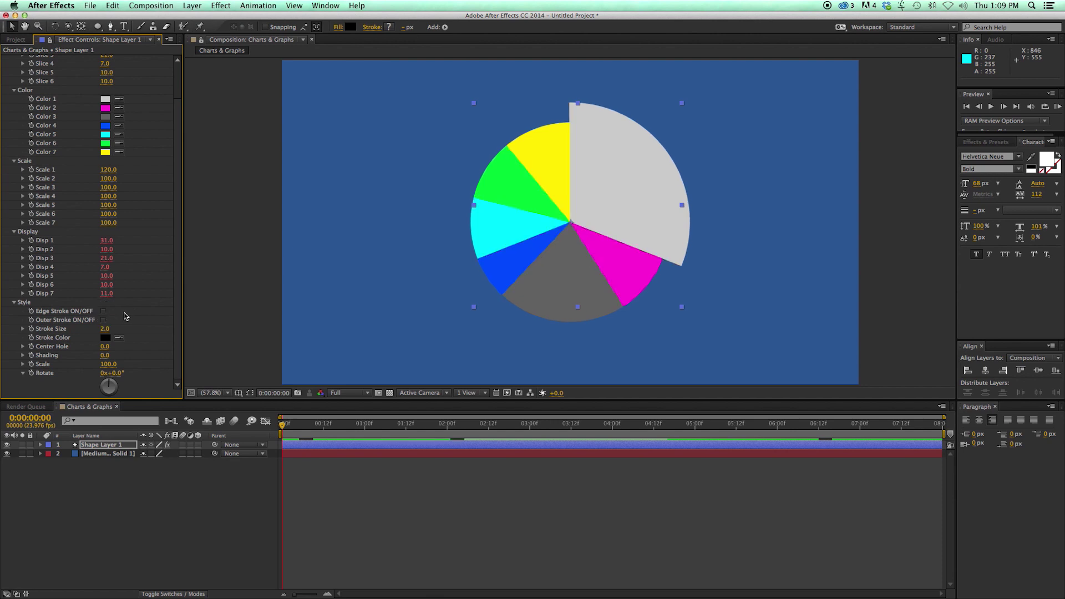
left_click(103, 312)
Step: Set Stroke Size to 3.8, then turn off both the outer and edge strokes
left_click_drag(104, 329, 116, 329)
left_click(104, 320)
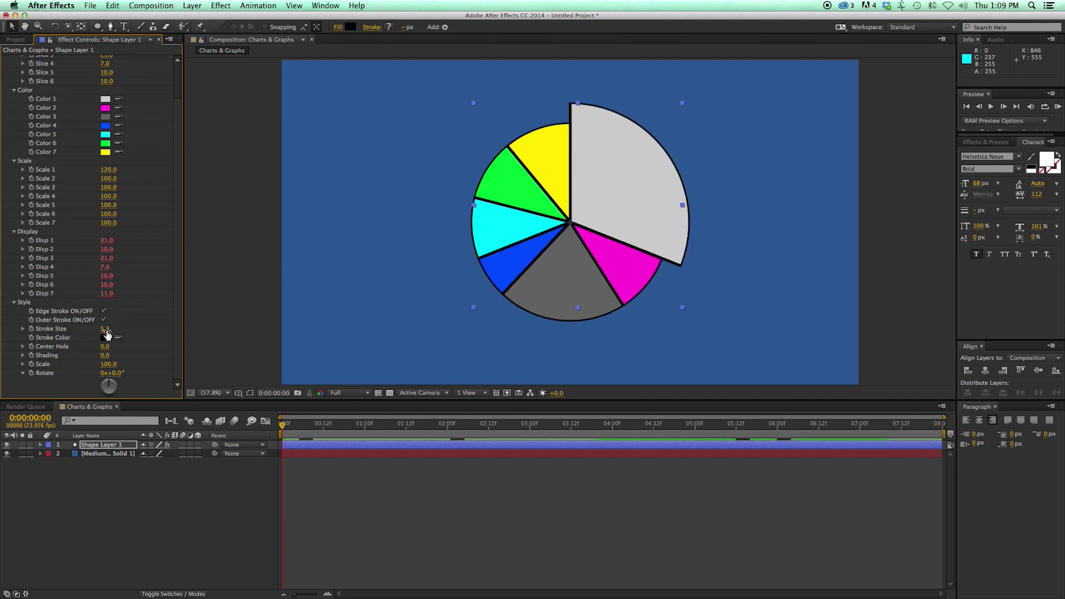
mouse_move(107, 333)
left_mouse_down()
mouse_move(125, 332)
mouse_move(105, 328)
left_mouse_up()
left_click(104, 320)
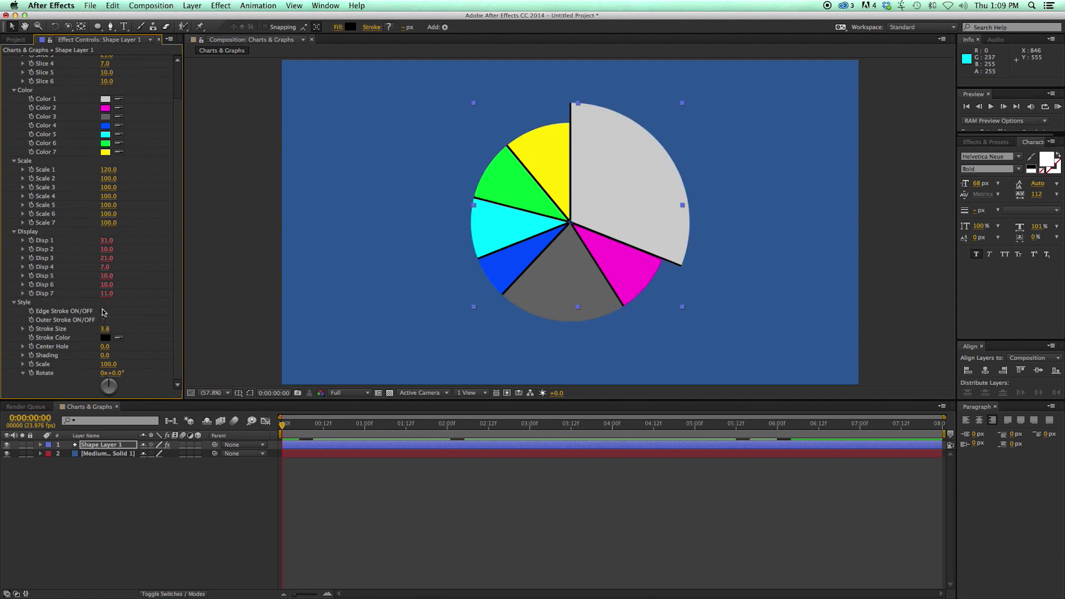
left_click(105, 311)
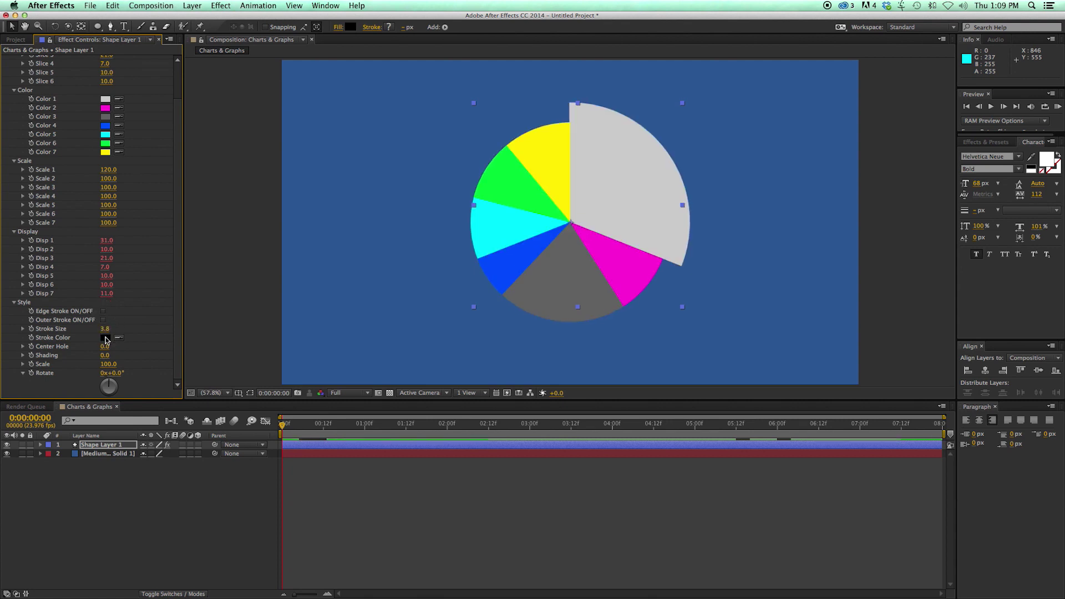
Step: Set the pie's Scale 1 value to 100
scroll(115, 115, "up", 3)
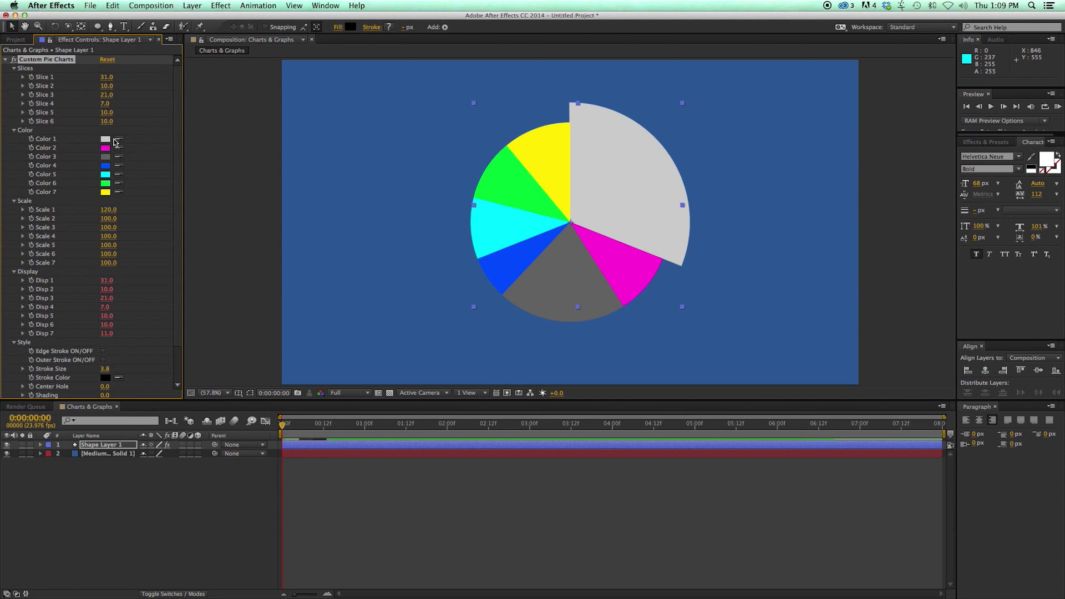
left_click(109, 211)
type("100")
key("Return")
scroll(147, 319, "down", 3)
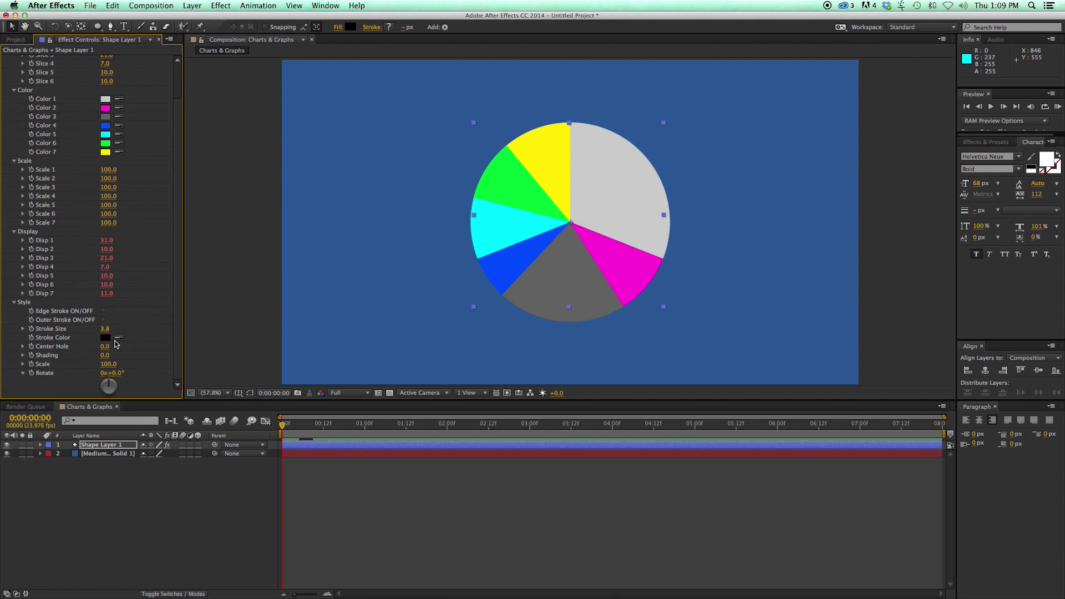
Step: Raise Center Hole to make a donut and try Shading, then undo both changes
left_click(108, 347)
left_click_drag(107, 348, 145, 348)
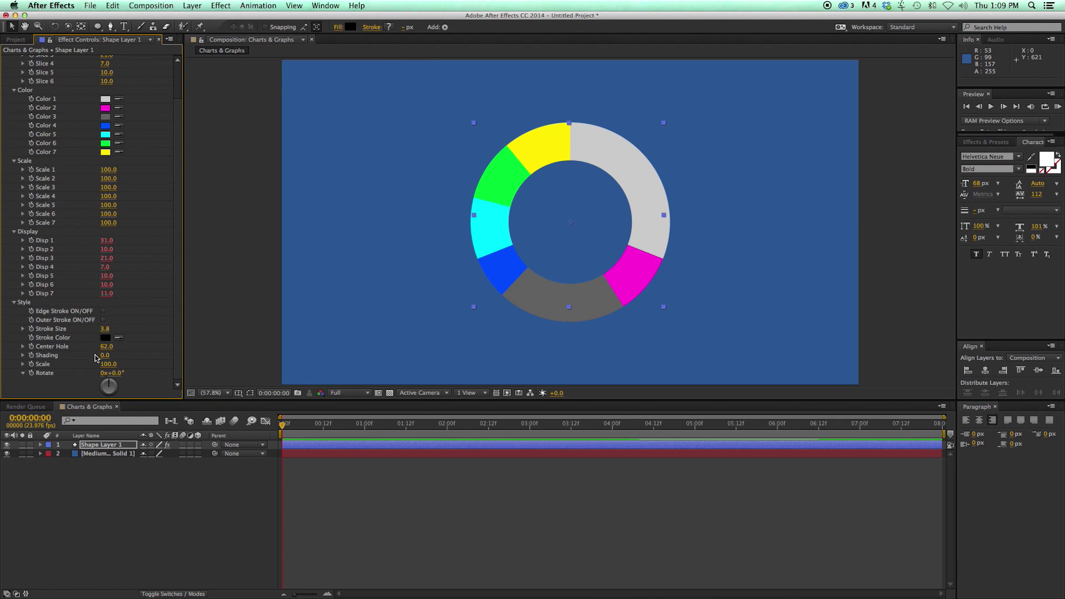
mouse_move(102, 360)
left_mouse_down()
mouse_move(232, 366)
mouse_move(64, 358)
mouse_move(191, 361)
mouse_move(91, 368)
mouse_move(174, 373)
mouse_move(104, 376)
left_mouse_up()
key("super+z")
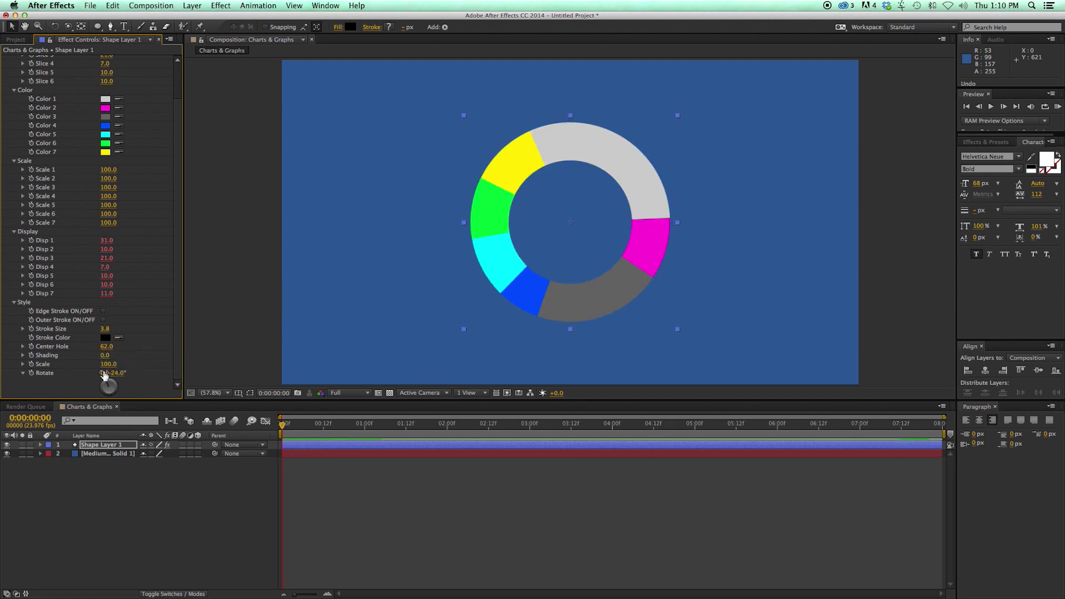
key("super+z")
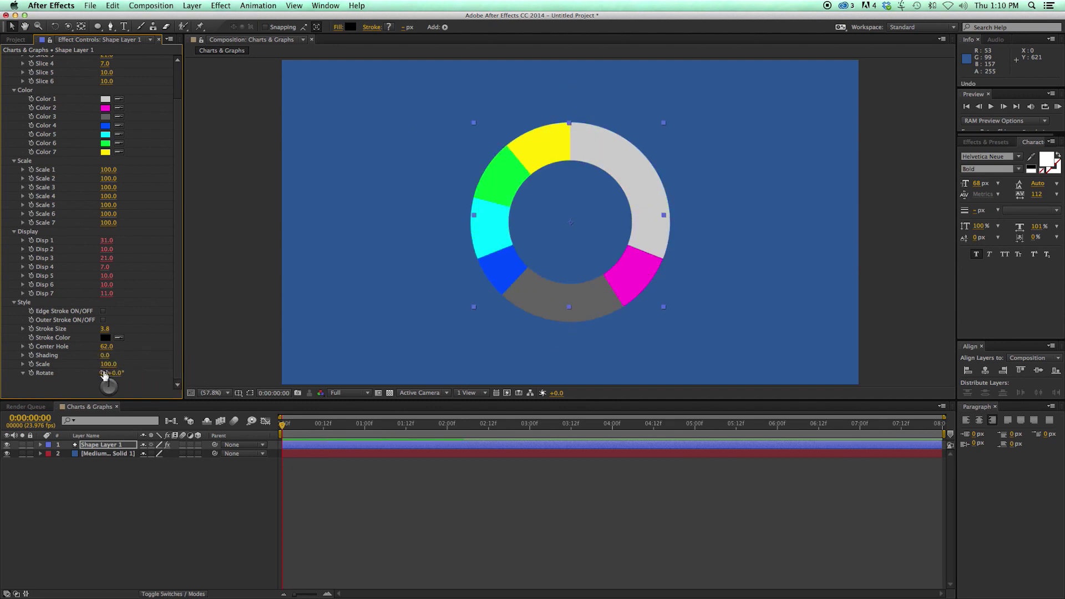
Step: Make the donut layer 3D and view its 3D geometry options
left_click(198, 444)
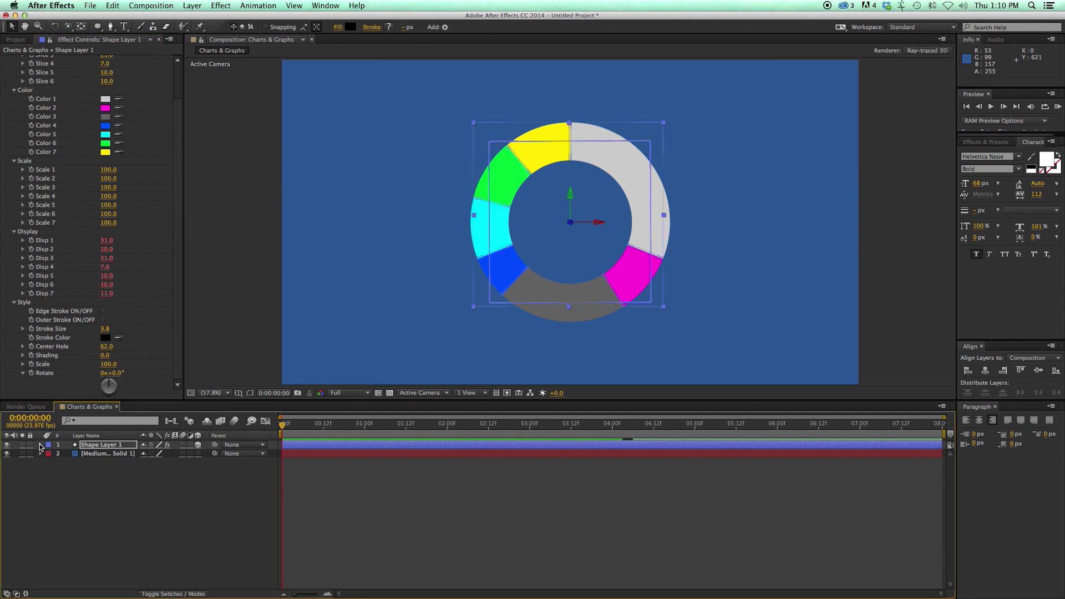
left_click(40, 444)
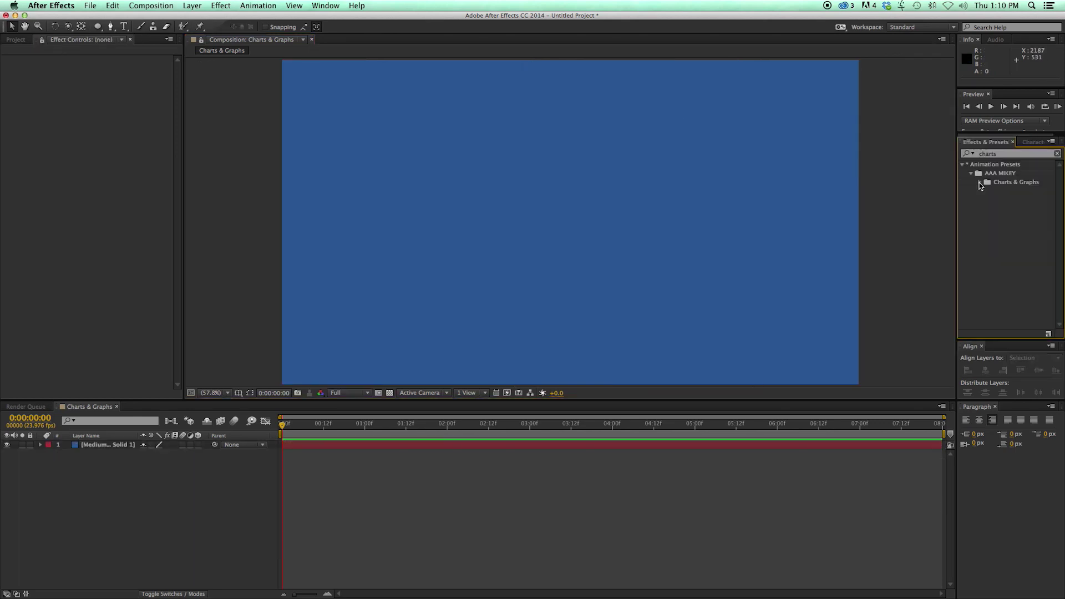
left_click(980, 183)
Step: Apply the Tables preset and size it to 800 wide with 11 columns and 5 rows
double_click(1007, 219)
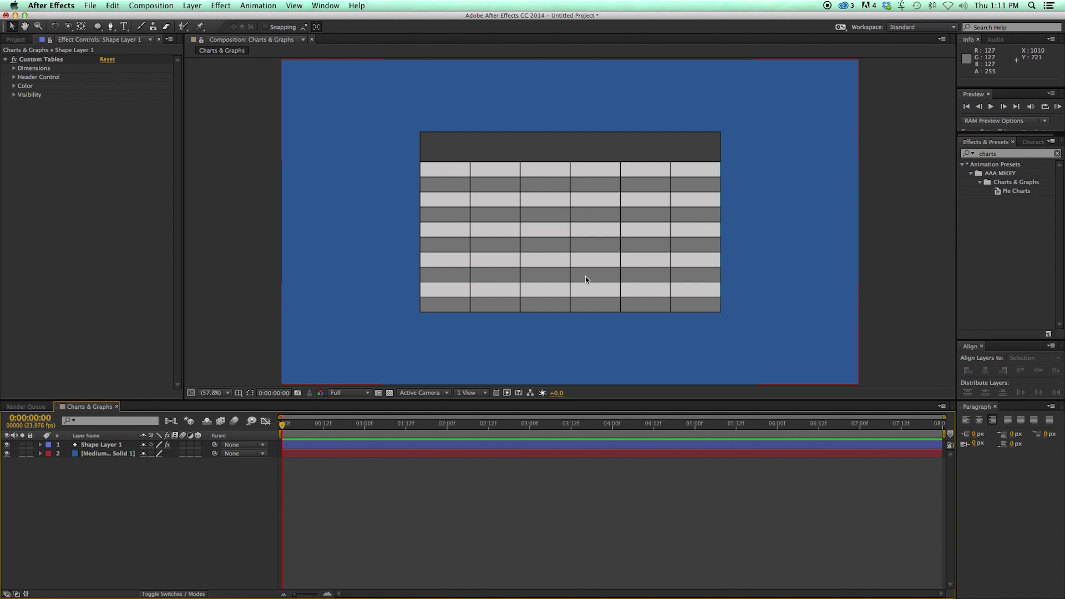
left_click(14, 68)
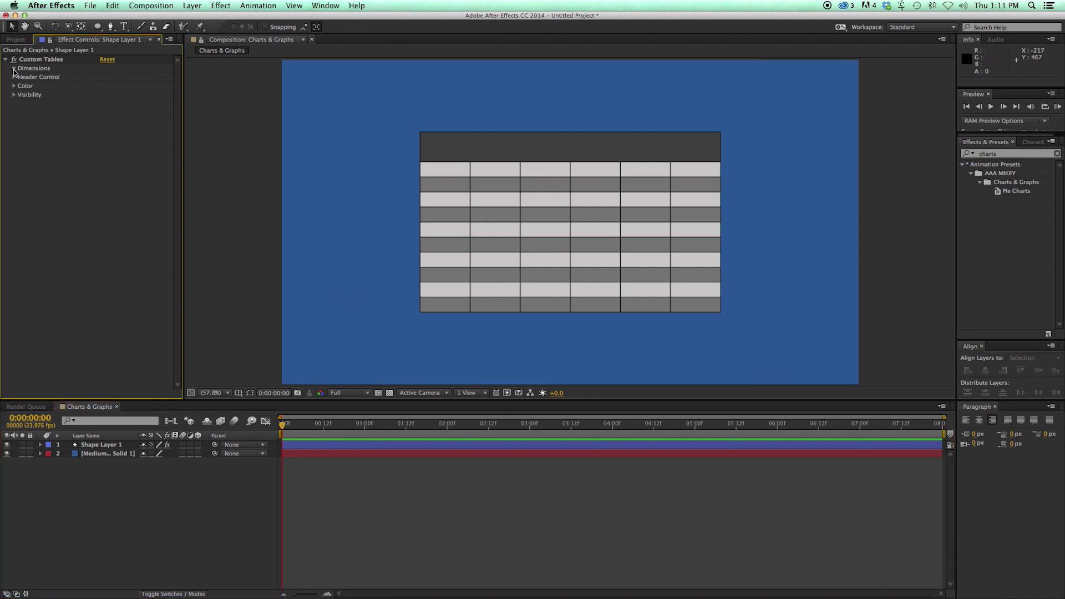
left_click_drag(108, 77, 423, 138)
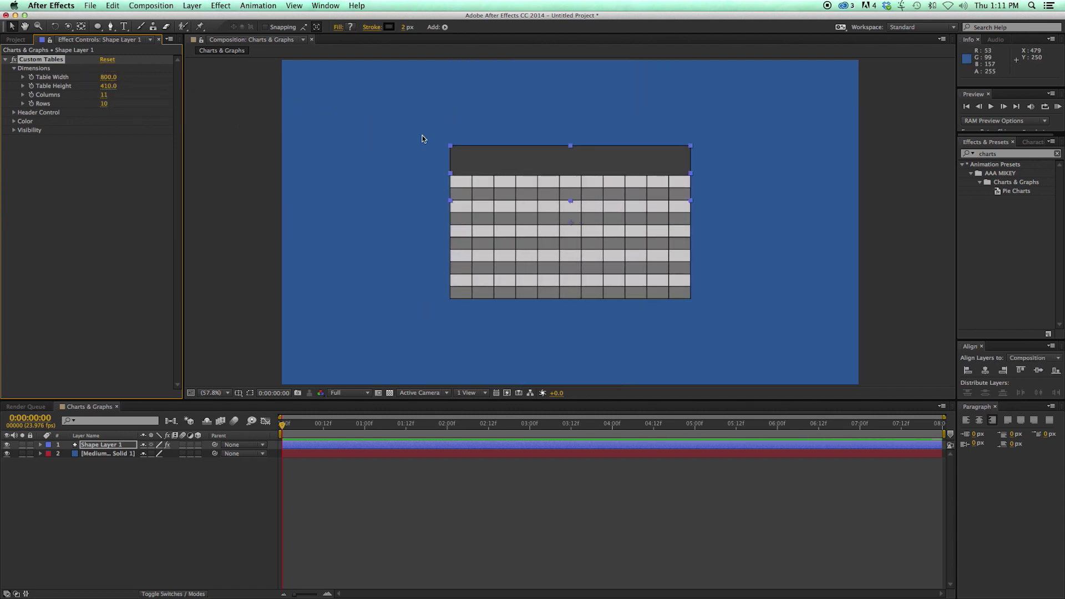
left_click(107, 104)
type("5")
key("Return")
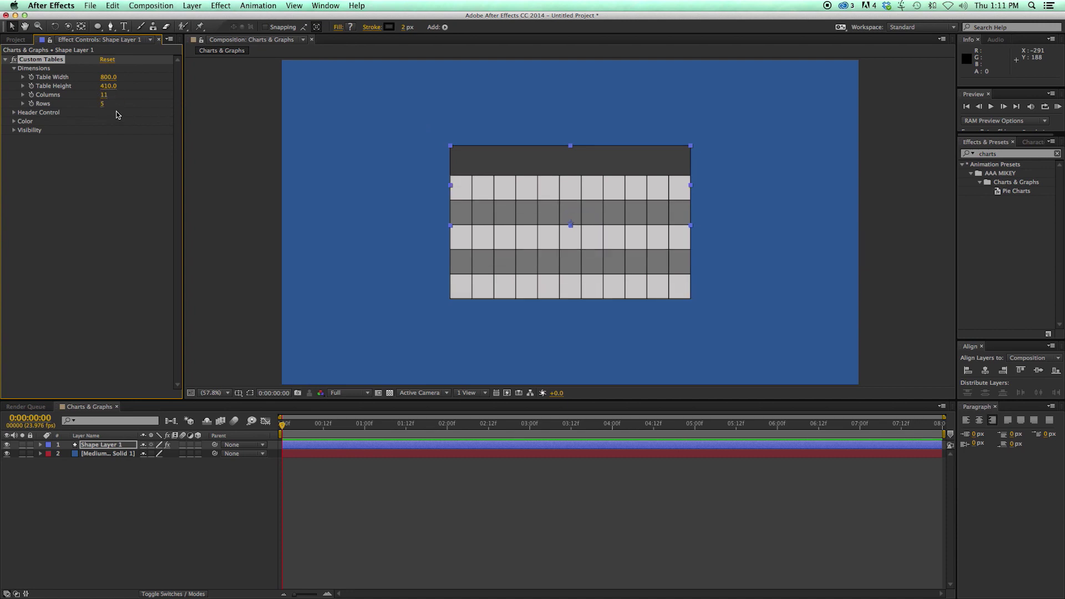
left_click(14, 113)
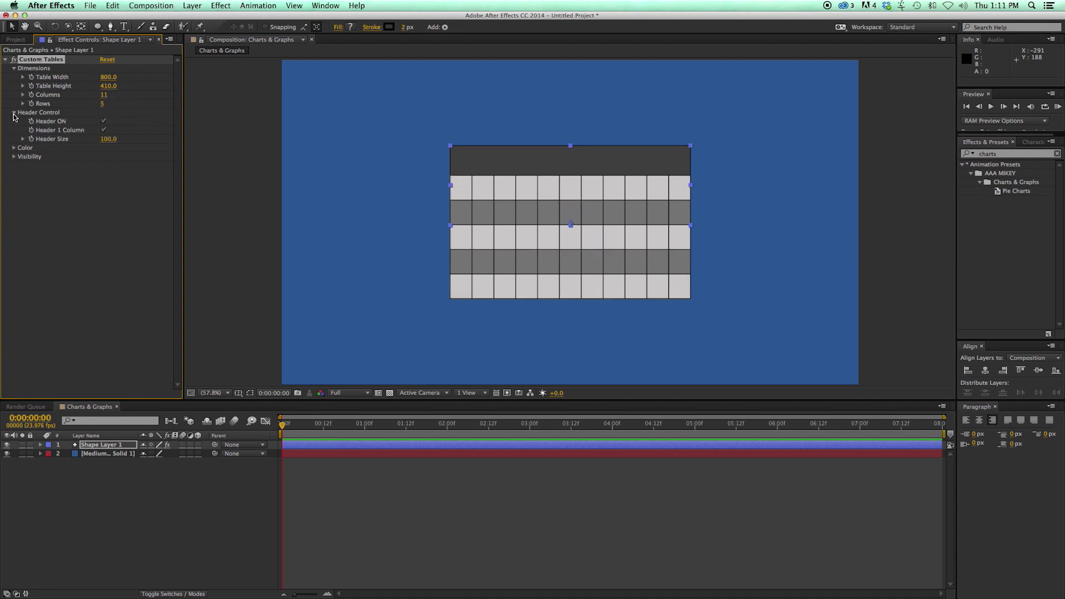
Step: Toggle the table header on and off, split and merge it, then shorten Header Size
left_click(103, 121)
left_click(104, 121)
left_click(103, 122)
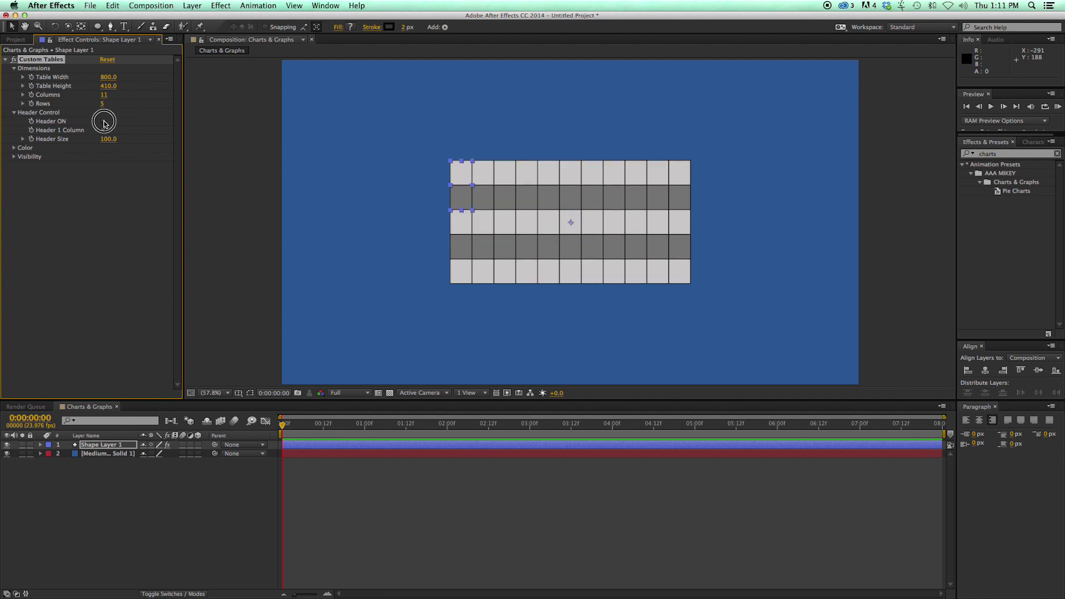
left_click(104, 122)
left_click(103, 130)
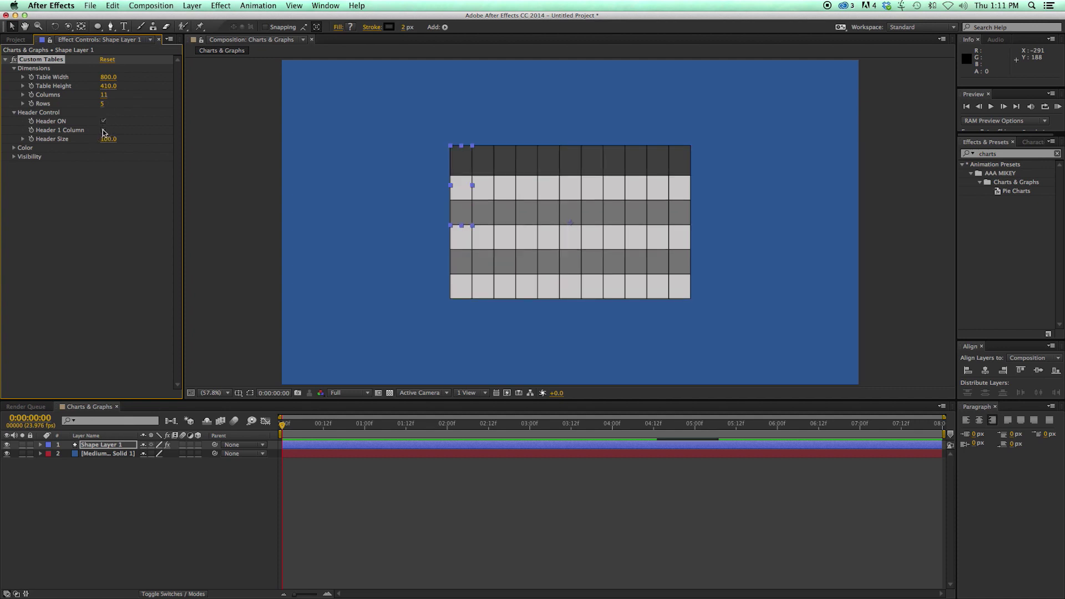
left_click(103, 130)
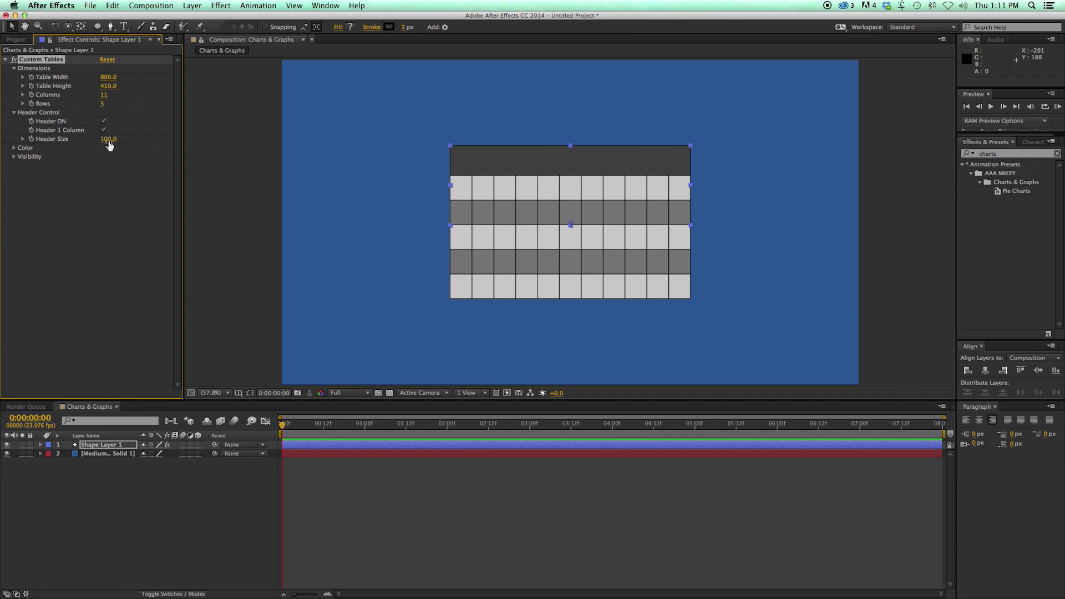
left_click_drag(109, 146, 105, 143)
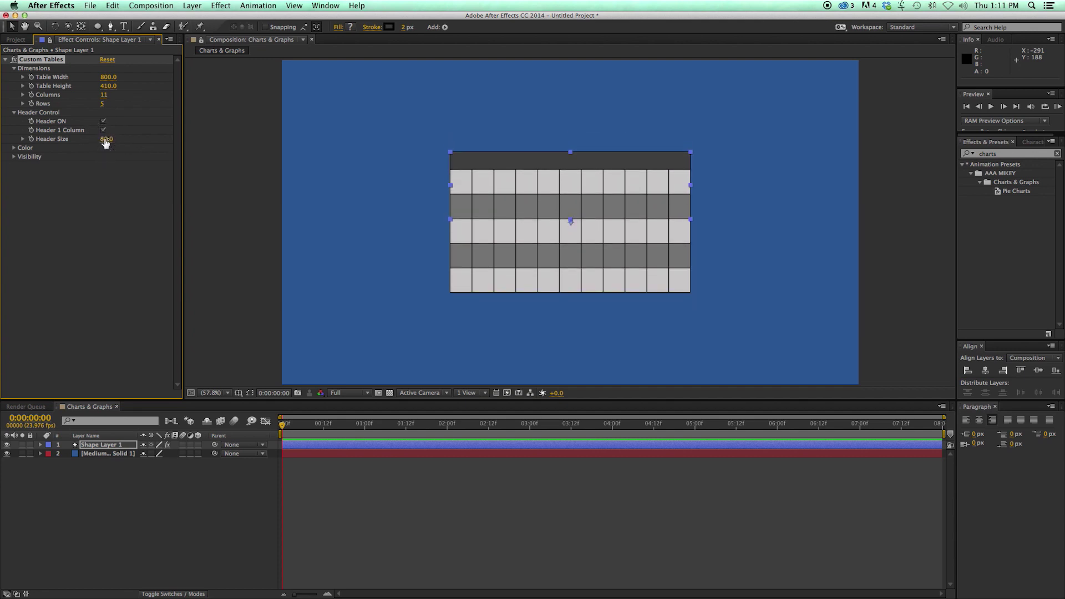
Step: Try Header Opacity from transparent back to full and raise grid Stroke Thickness to 8
left_click(14, 148)
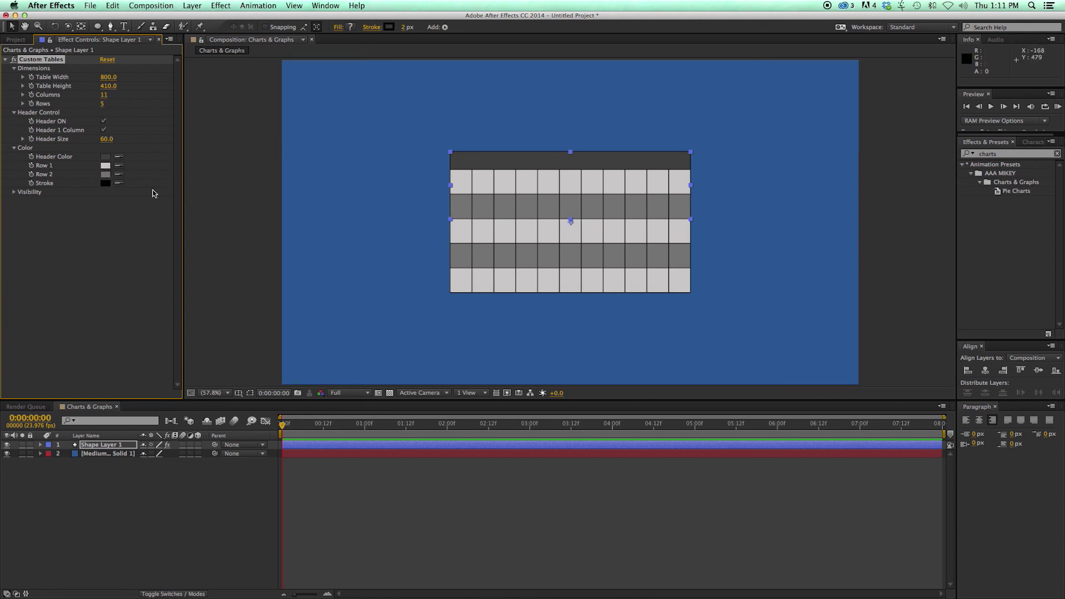
left_click(14, 192)
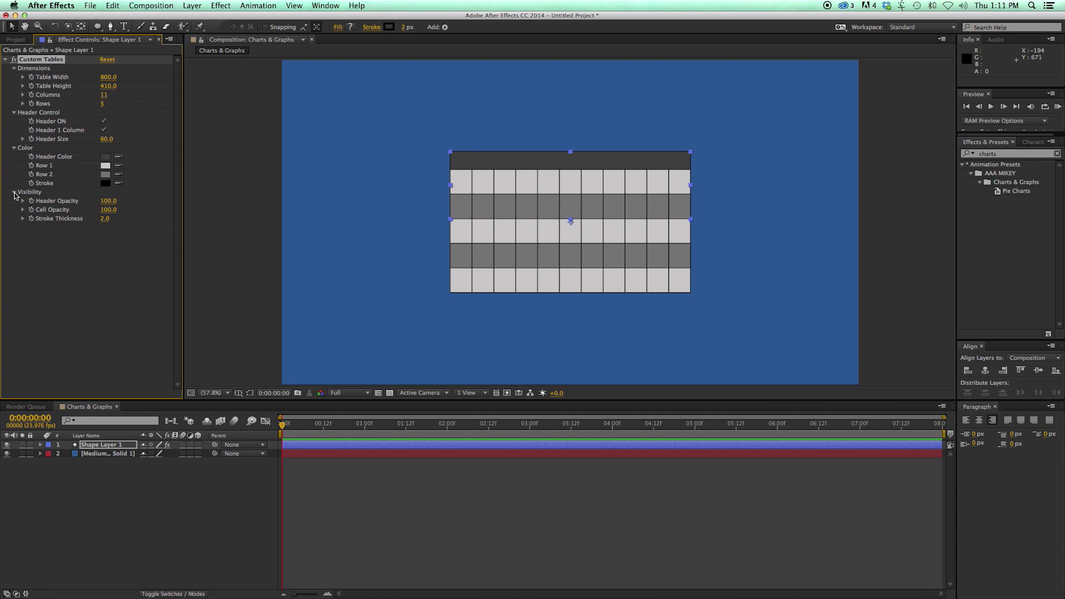
left_click_drag(107, 205, 174, 211)
left_click(107, 213)
mouse_move(108, 218)
left_mouse_down()
mouse_move(118, 218)
mouse_move(105, 226)
left_mouse_up()
left_click(103, 237)
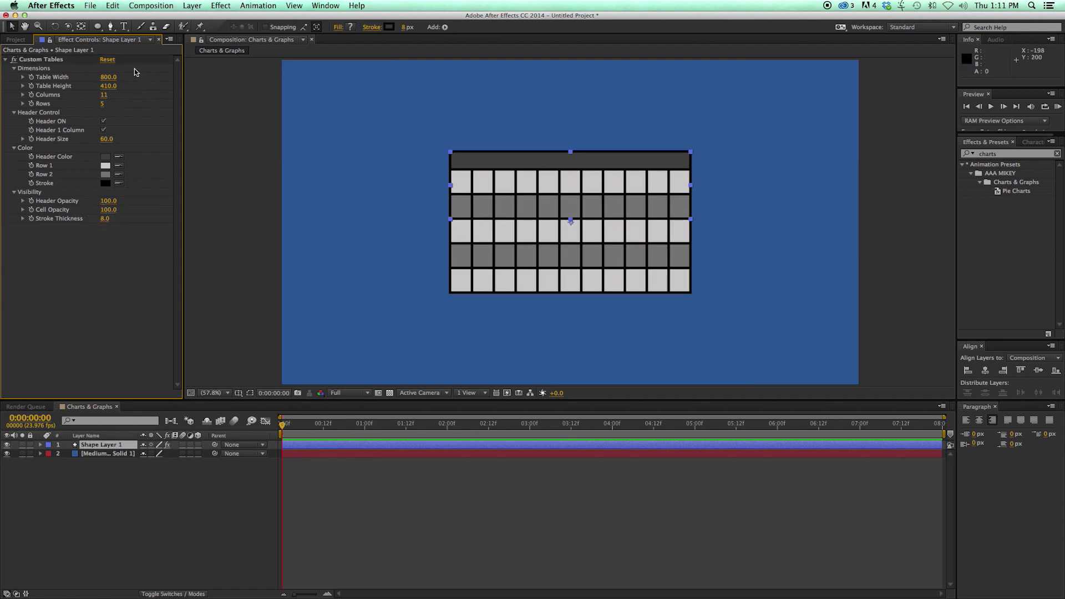
Step: Reset Custom Tables to its defaults and select the table's Shape Layer 1
left_click(107, 60)
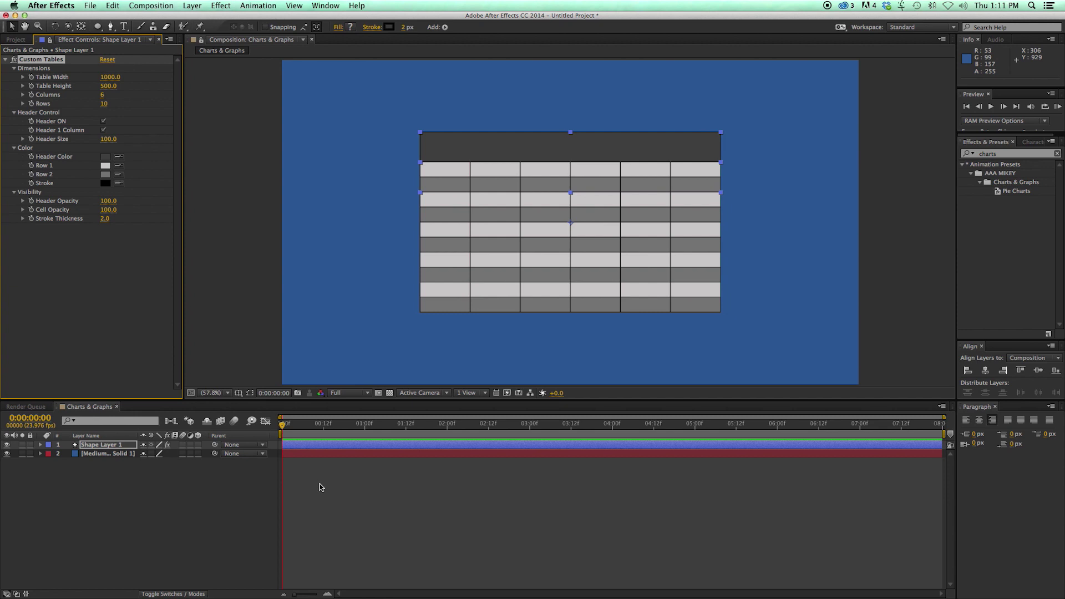
left_click(318, 460)
left_click(321, 447)
Step: Delete the table layer and apply the Venn Diagrams preset from Charts & Graphs
key("Delete")
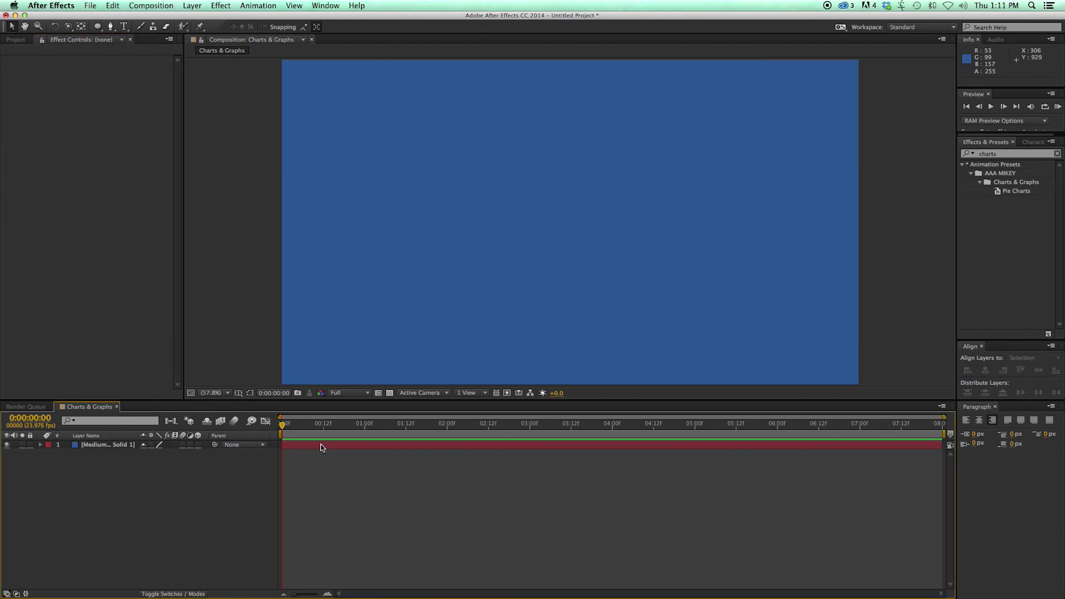
left_click(981, 186)
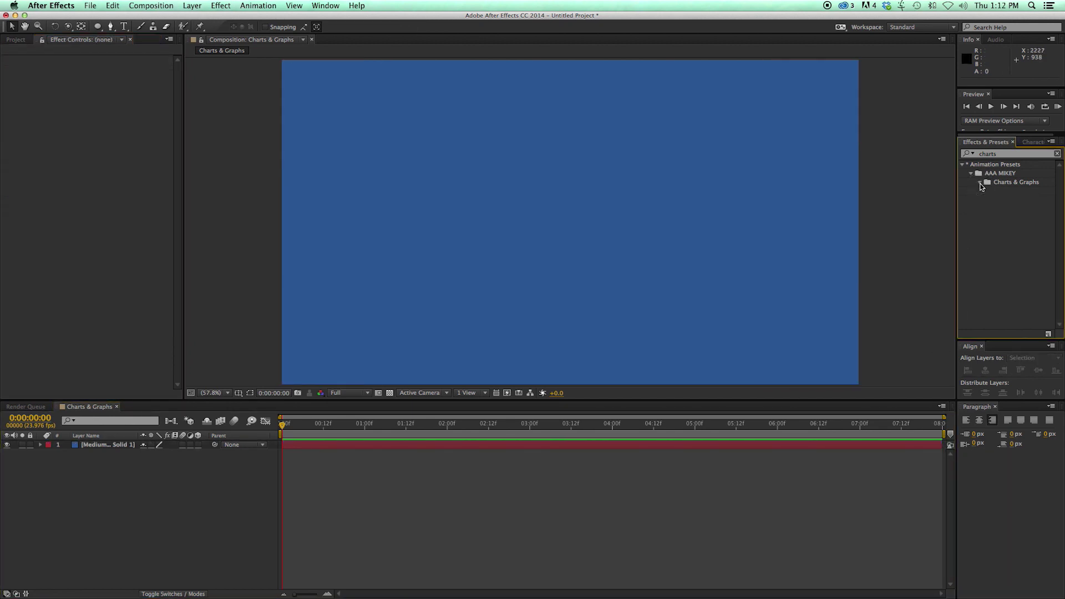
left_click(980, 183)
left_click(996, 227)
double_click(996, 228)
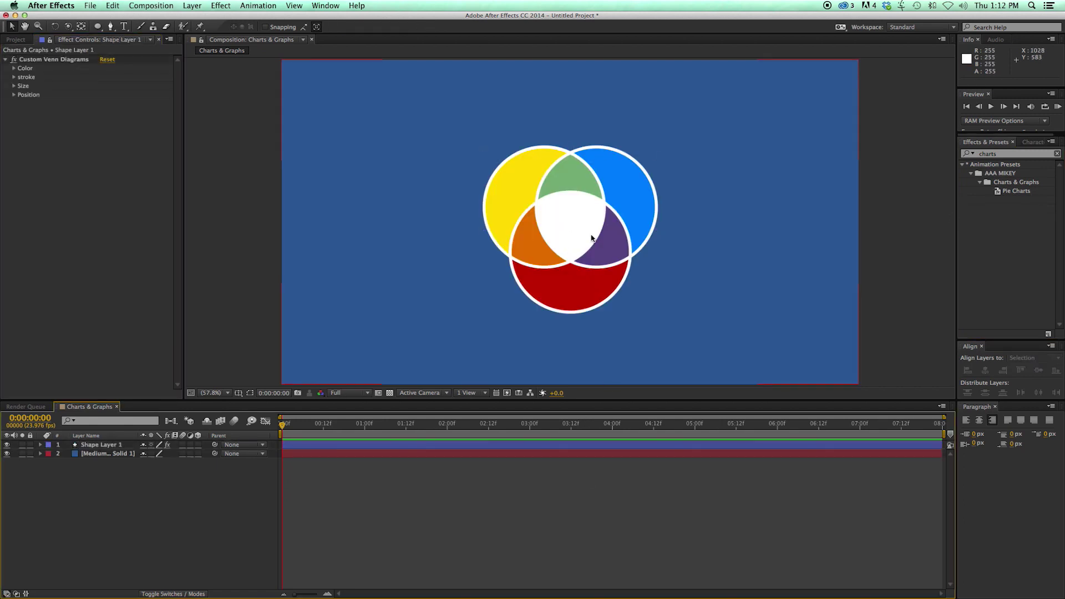
Step: Recolour Venn Piece 1 to a vivid red in the colour picker after trying other hues
left_click(430, 445)
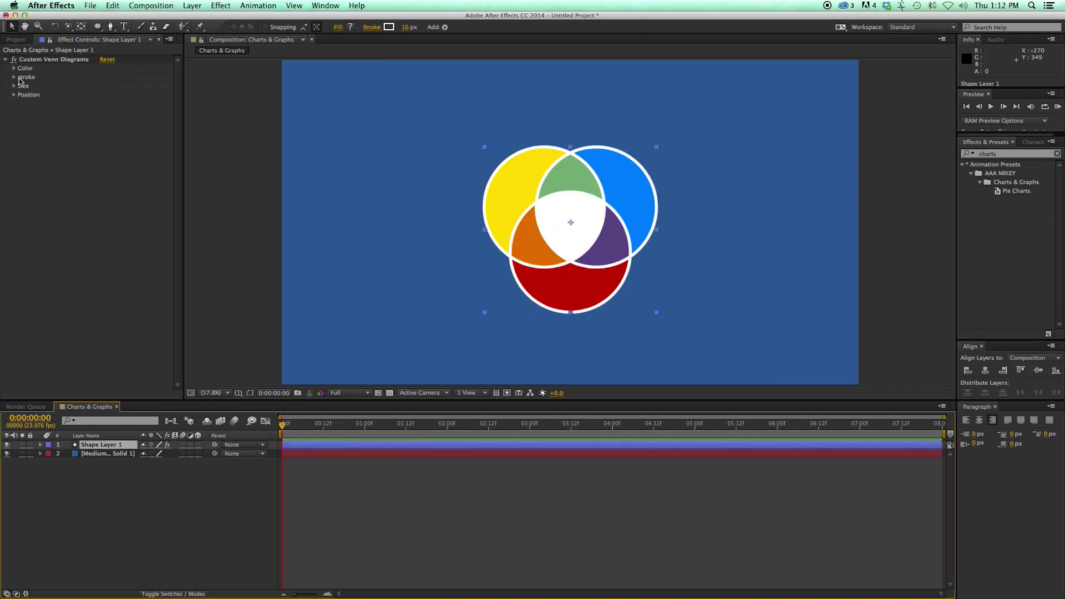
left_click(14, 68)
left_click(107, 78)
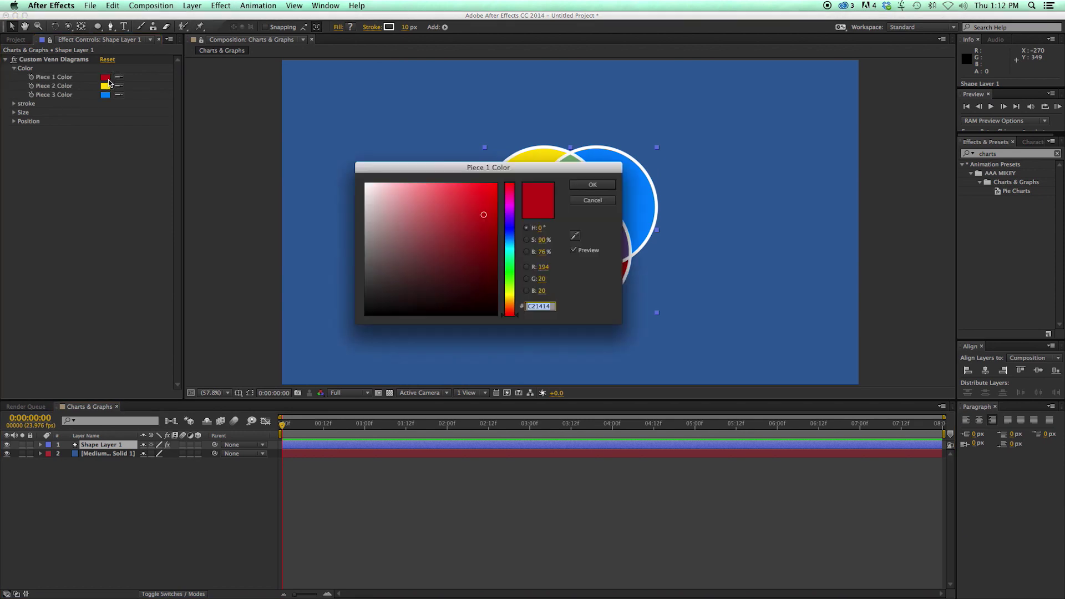
left_click_drag(484, 168, 255, 176)
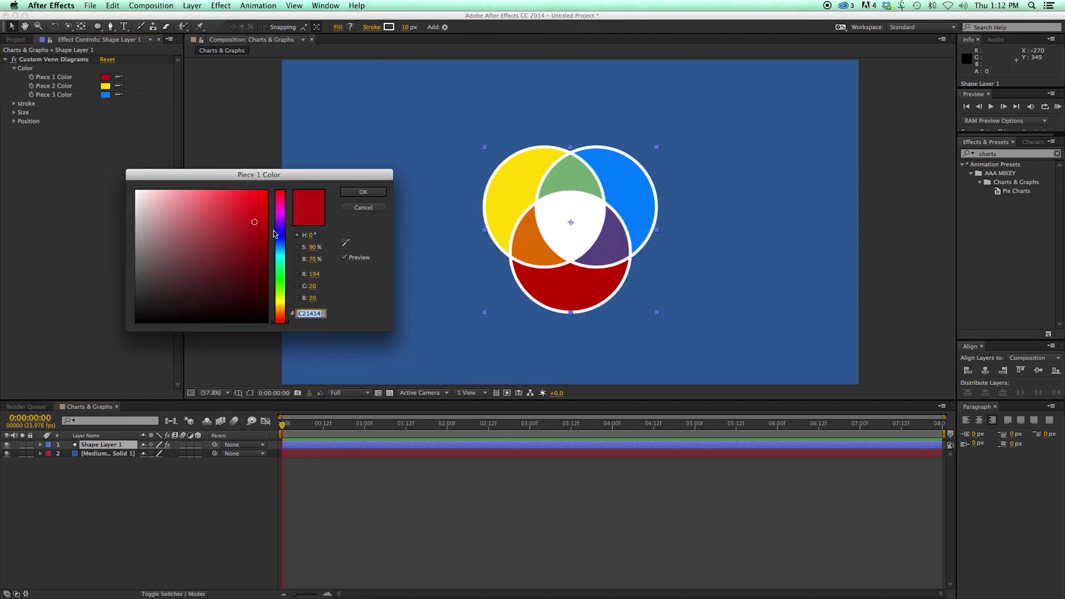
left_click_drag(279, 284, 279, 294)
left_click(246, 258)
mouse_move(236, 261)
left_mouse_down()
mouse_move(255, 277)
mouse_move(252, 175)
mouse_move(248, 284)
left_mouse_up()
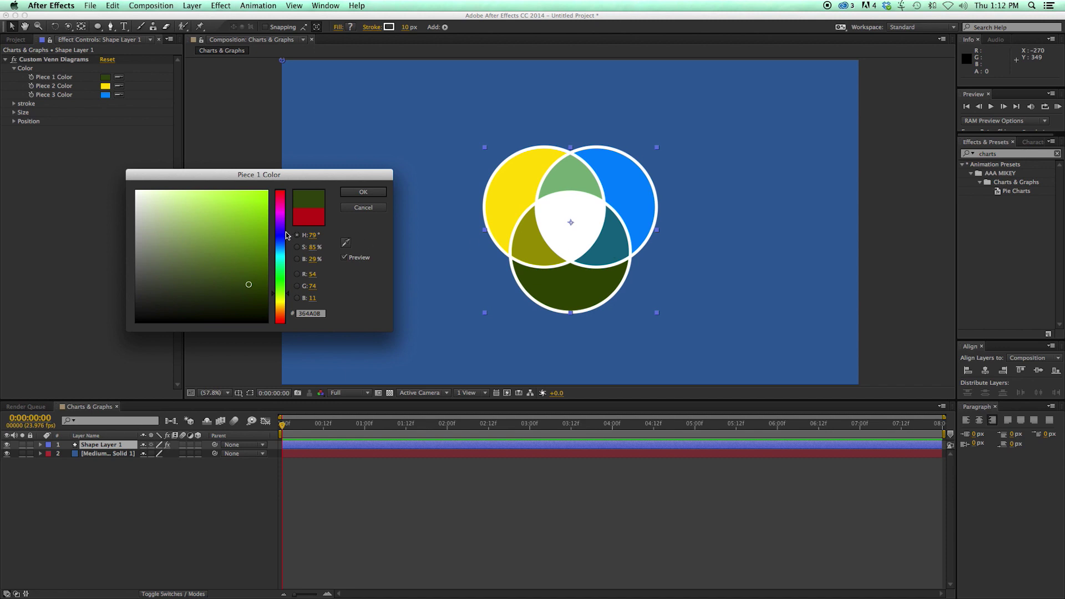
left_click_drag(281, 231, 280, 216)
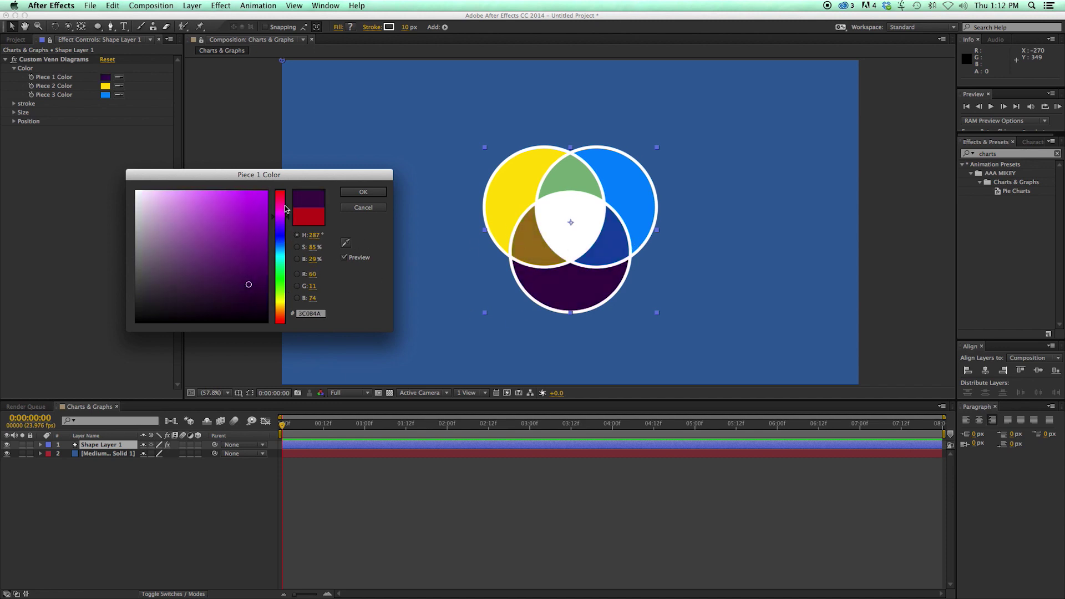
left_click_drag(284, 209, 276, 178)
mouse_move(239, 247)
left_mouse_down()
mouse_move(261, 177)
mouse_move(264, 330)
mouse_move(119, 290)
mouse_move(269, 173)
left_mouse_up()
Step: Set the Venn circles' Stroke Thickness to 5 and Stroke Color to black
key("Escape")
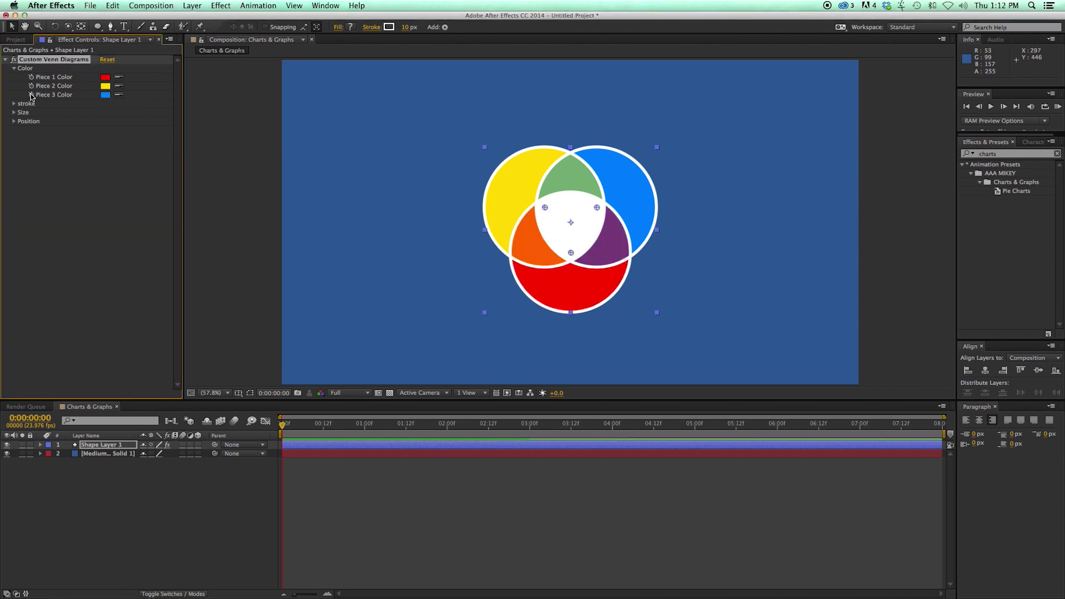
left_click(13, 104)
mouse_move(104, 121)
left_mouse_down()
mouse_move(114, 120)
mouse_move(105, 118)
left_mouse_up()
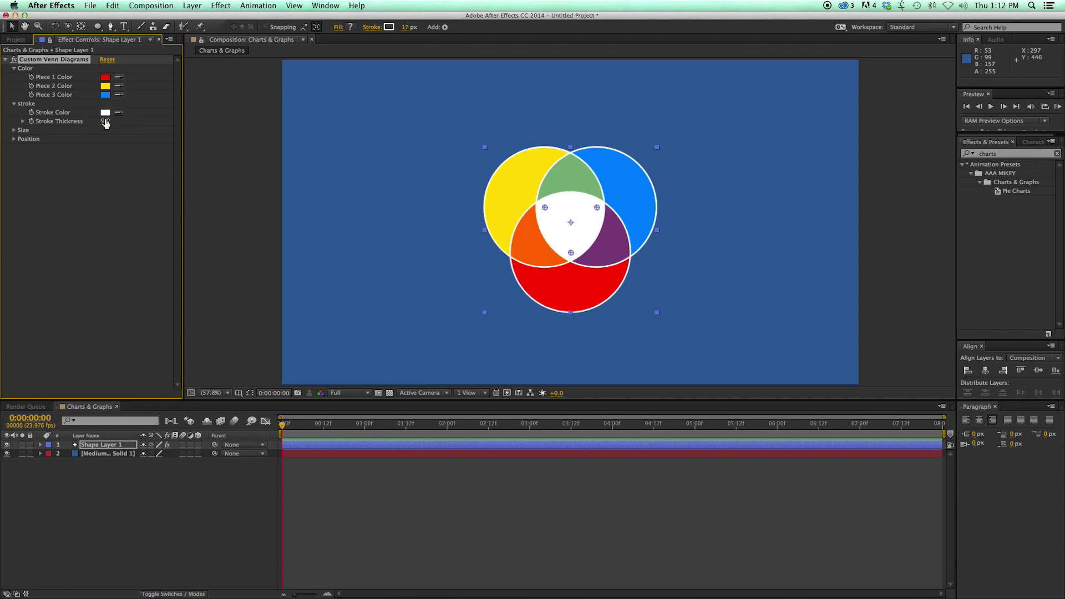
left_click(105, 114)
mouse_move(186, 232)
left_mouse_down()
mouse_move(301, 194)
mouse_move(268, 252)
mouse_move(275, 341)
left_mouse_up()
left_click(363, 191)
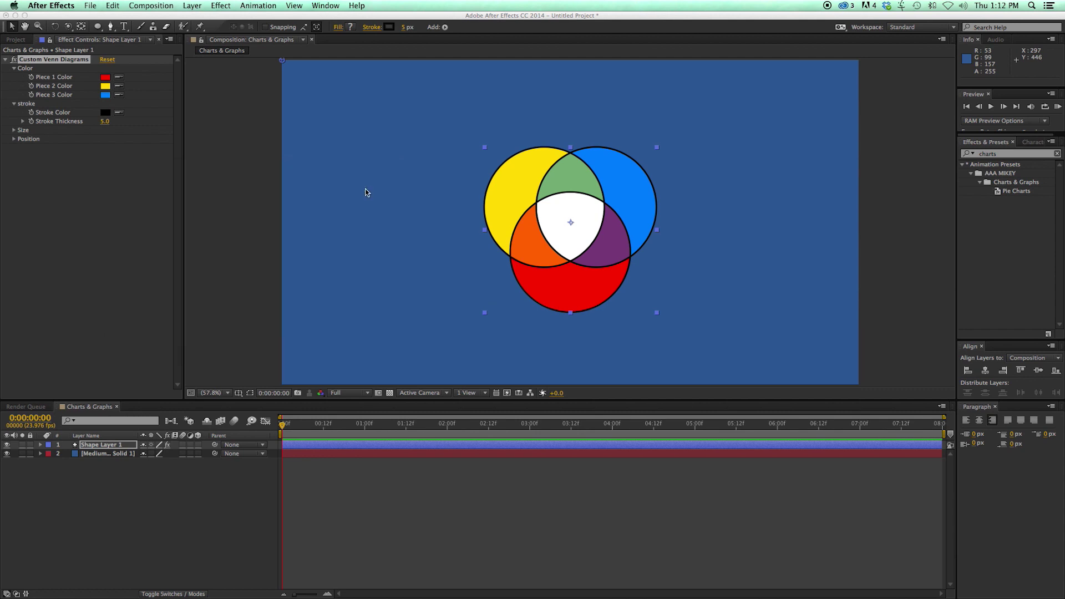
Step: Scrub Piece 1 size smaller, then undo so all circles stay at 400
left_click(14, 129)
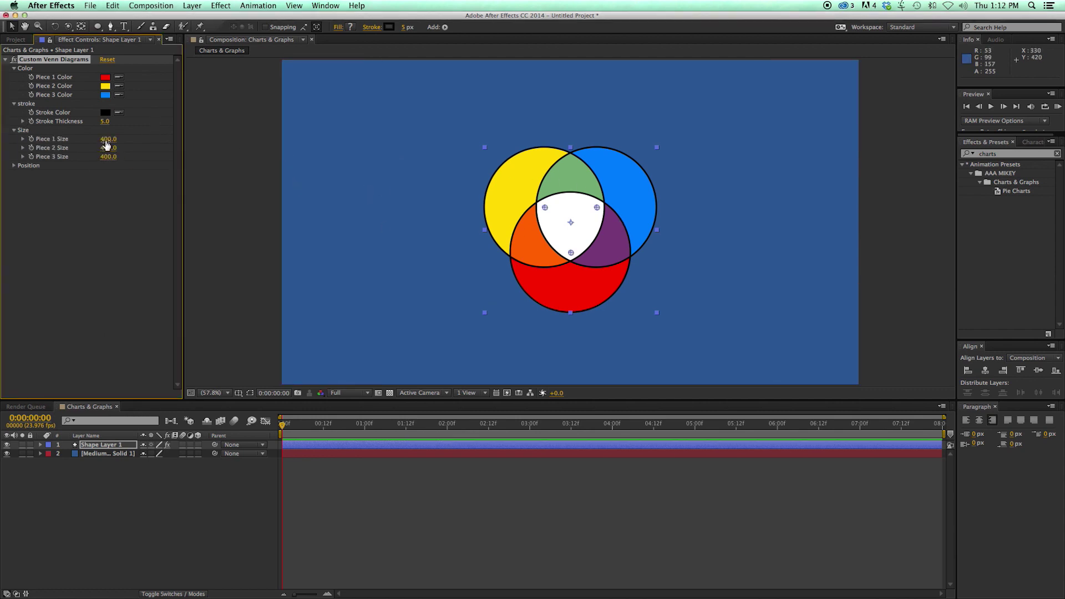
mouse_move(108, 145)
left_mouse_down()
mouse_move(152, 138)
mouse_move(95, 149)
left_mouse_up()
key("super+z")
key("super+z")
Step: Scrub Auto Spread, then drag the three circle positions into an overlapping lower-left cluster
left_click(13, 166)
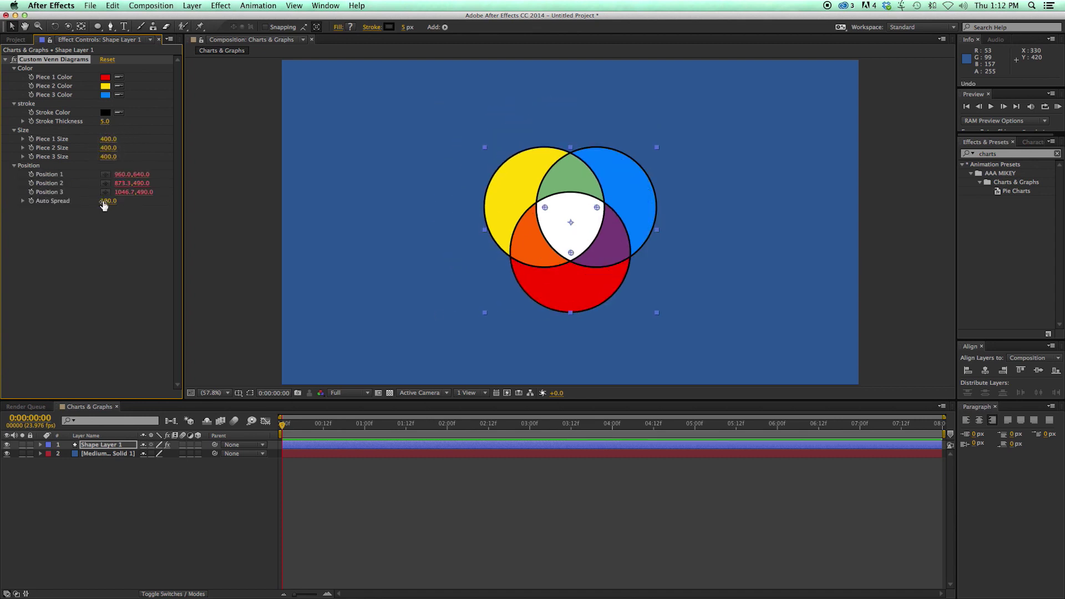
mouse_move(108, 201)
left_mouse_down()
mouse_move(220, 217)
mouse_move(64, 212)
mouse_move(238, 214)
mouse_move(90, 209)
mouse_move(119, 207)
left_mouse_up()
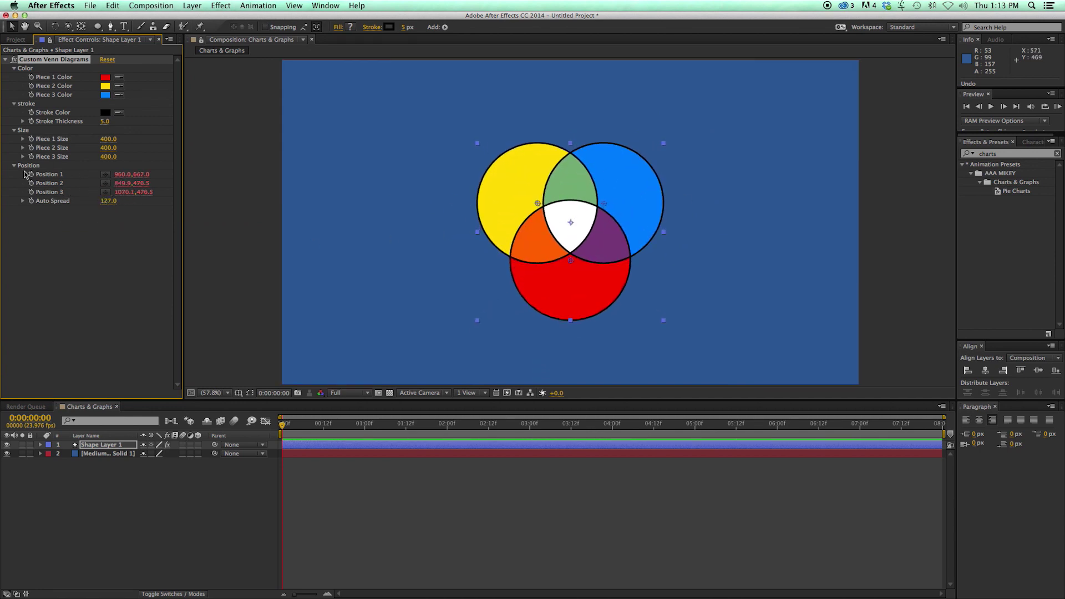
left_click(105, 179)
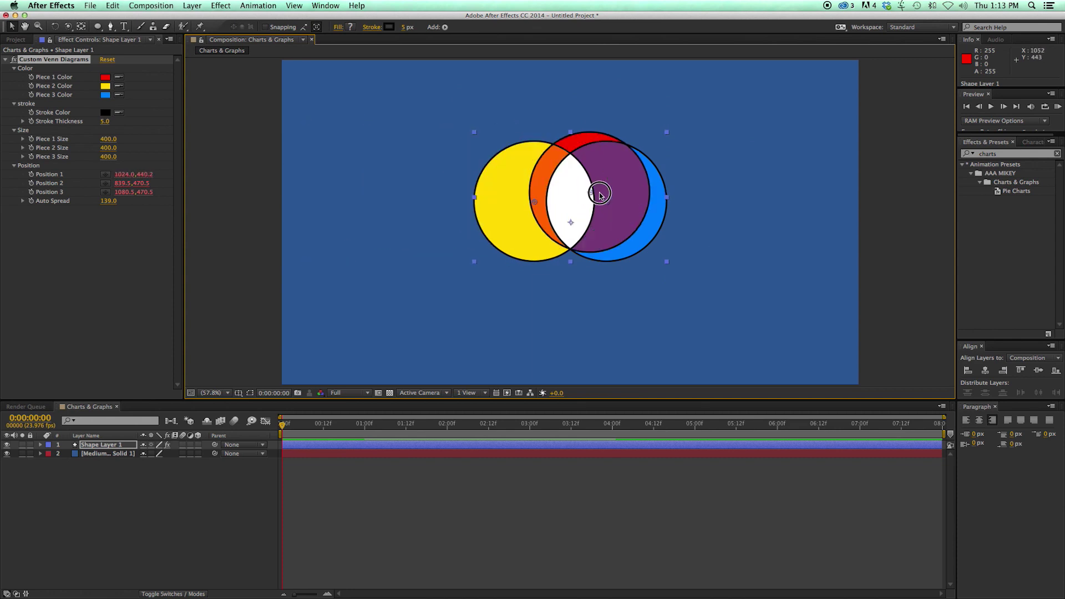
left_click(668, 276)
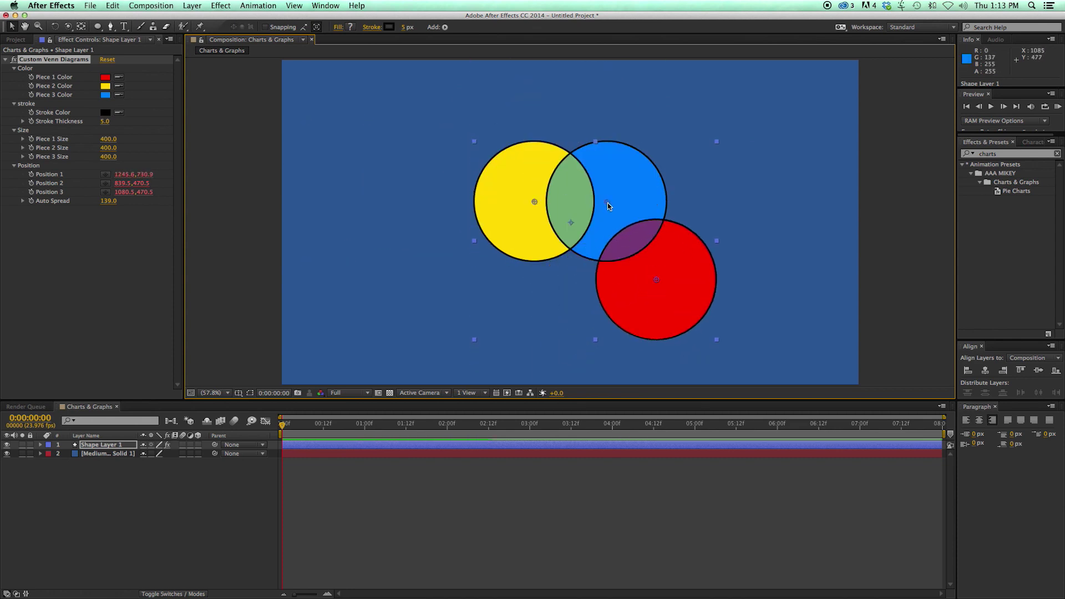
left_click_drag(608, 202, 432, 273)
left_click_drag(542, 212, 532, 254)
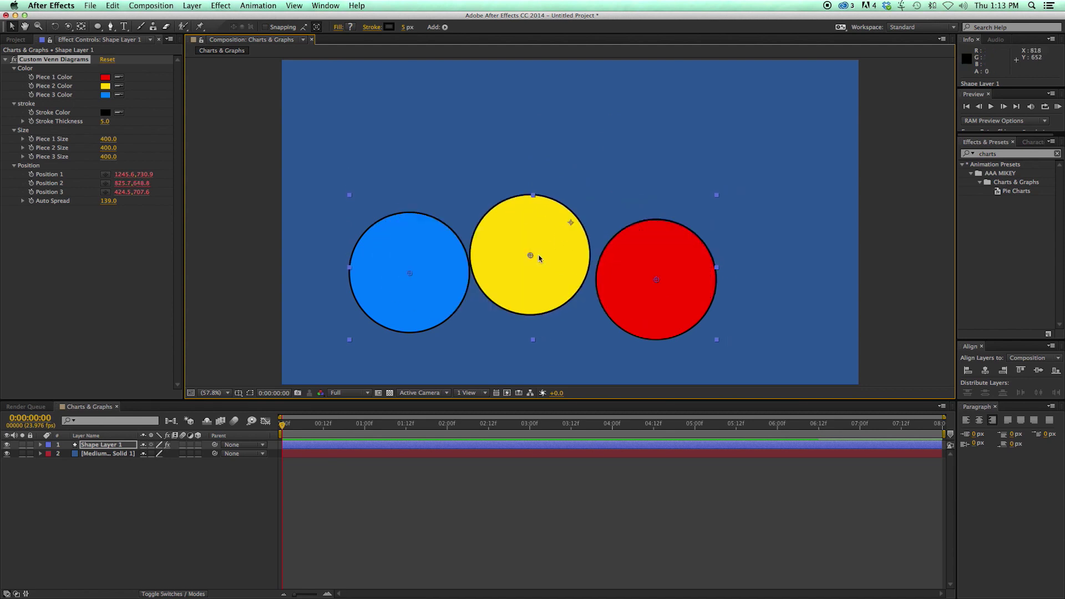
left_click_drag(657, 280, 460, 255)
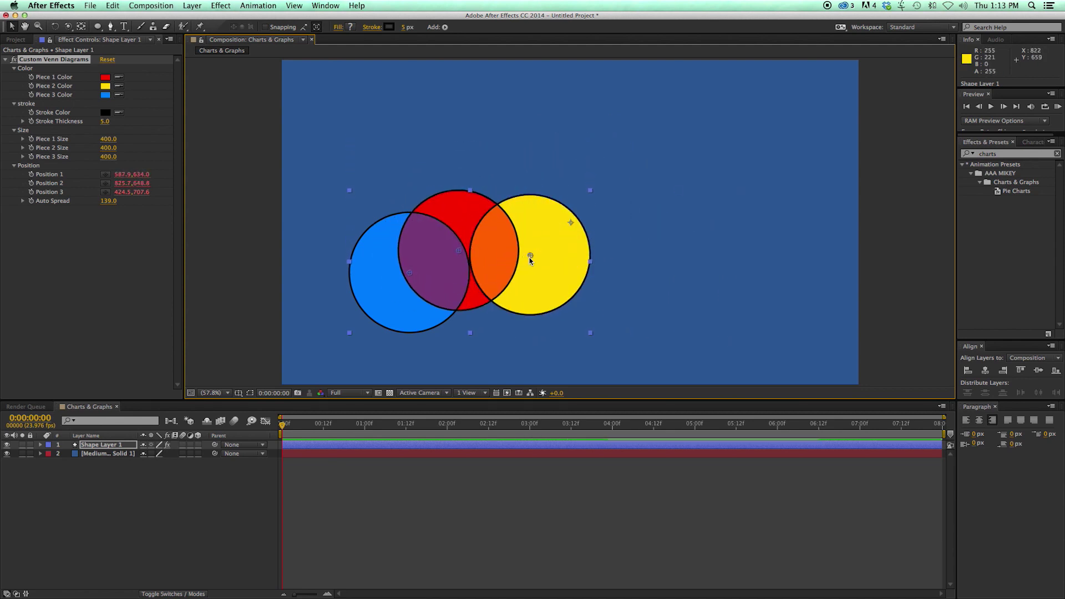
left_click_drag(528, 255, 417, 258)
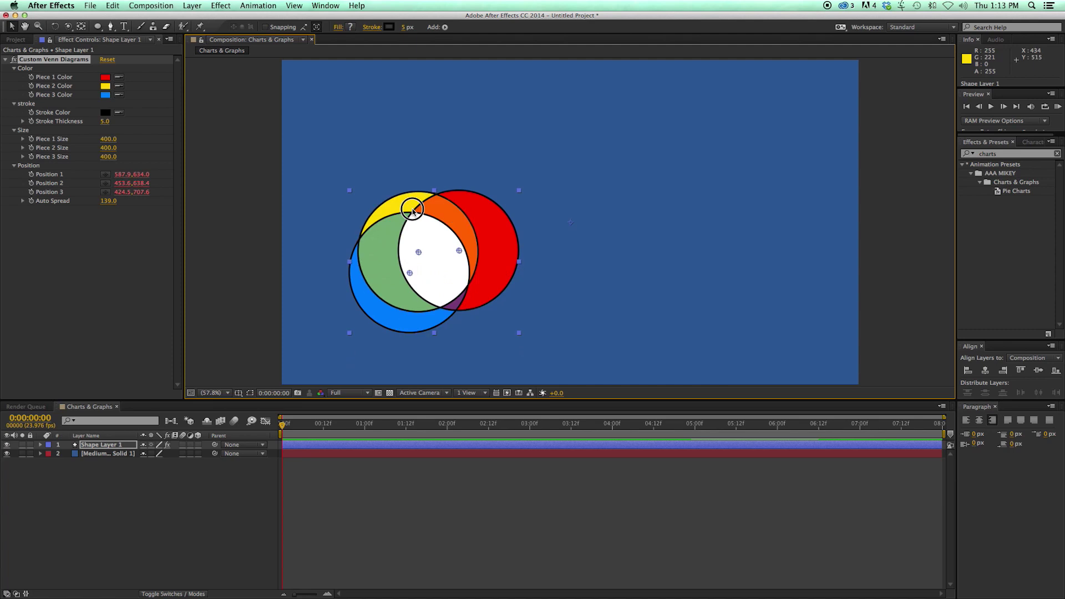